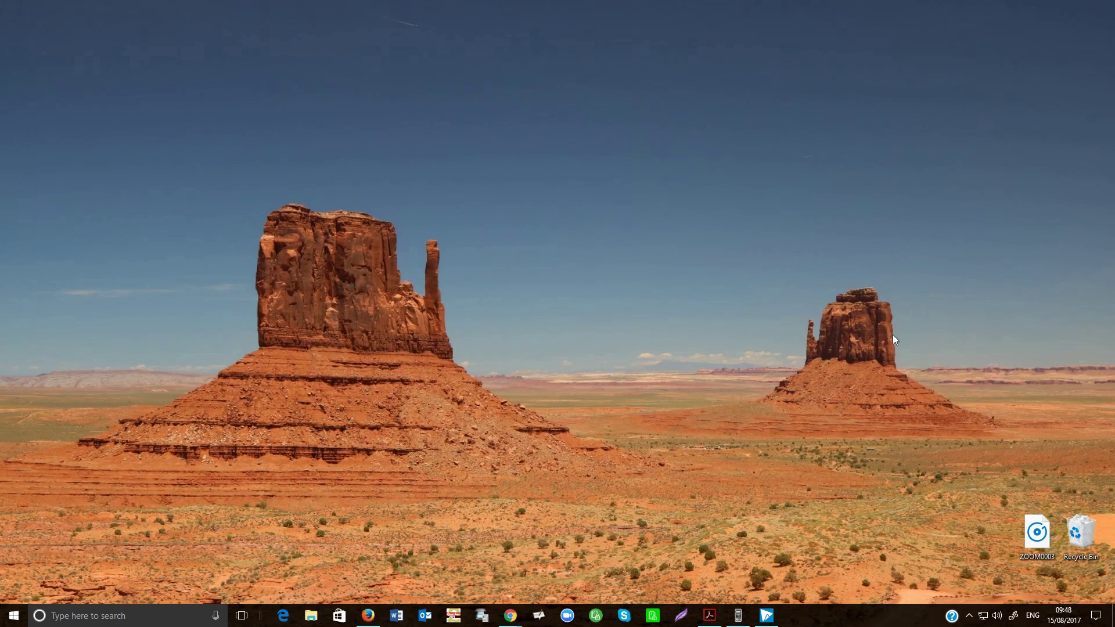
- Join an existing Zoom meeting by entering its meeting ID
click(567, 617)
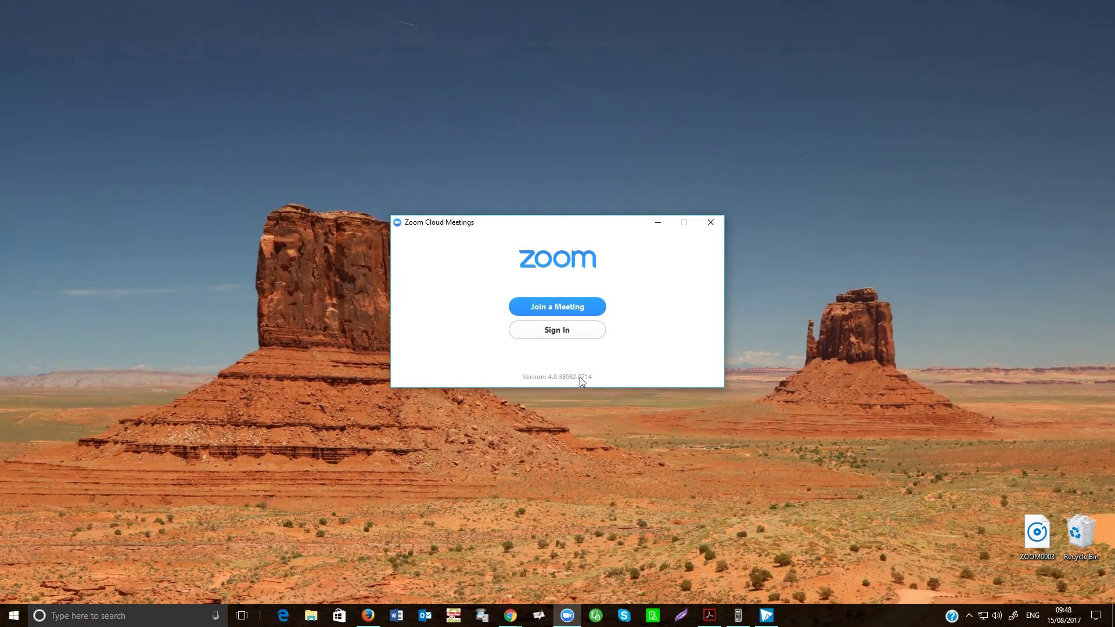
click(552, 308)
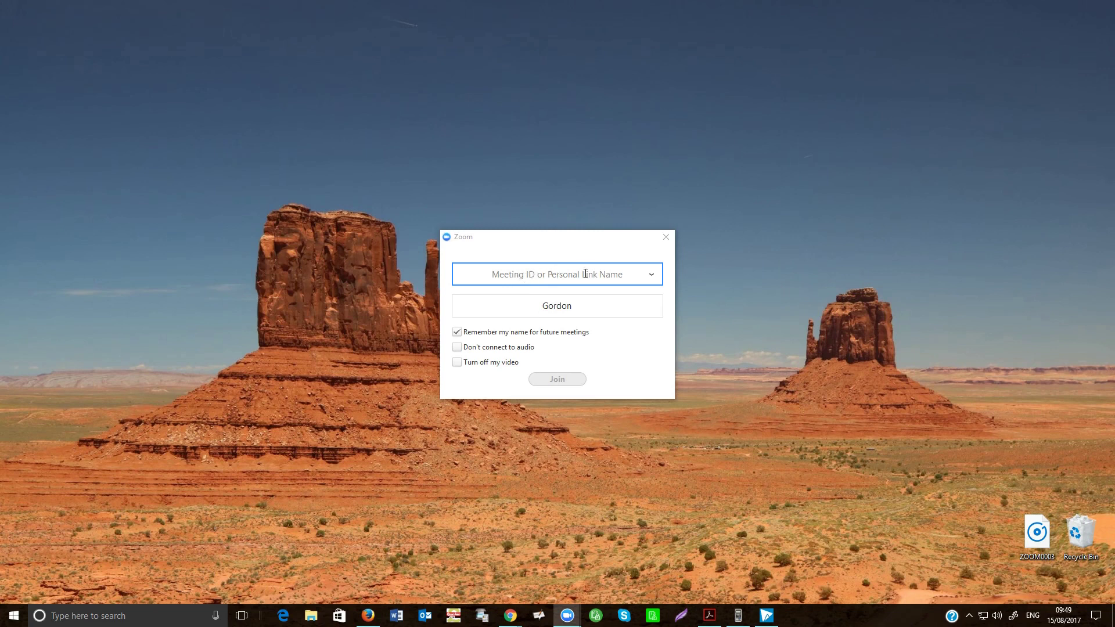
text(123)
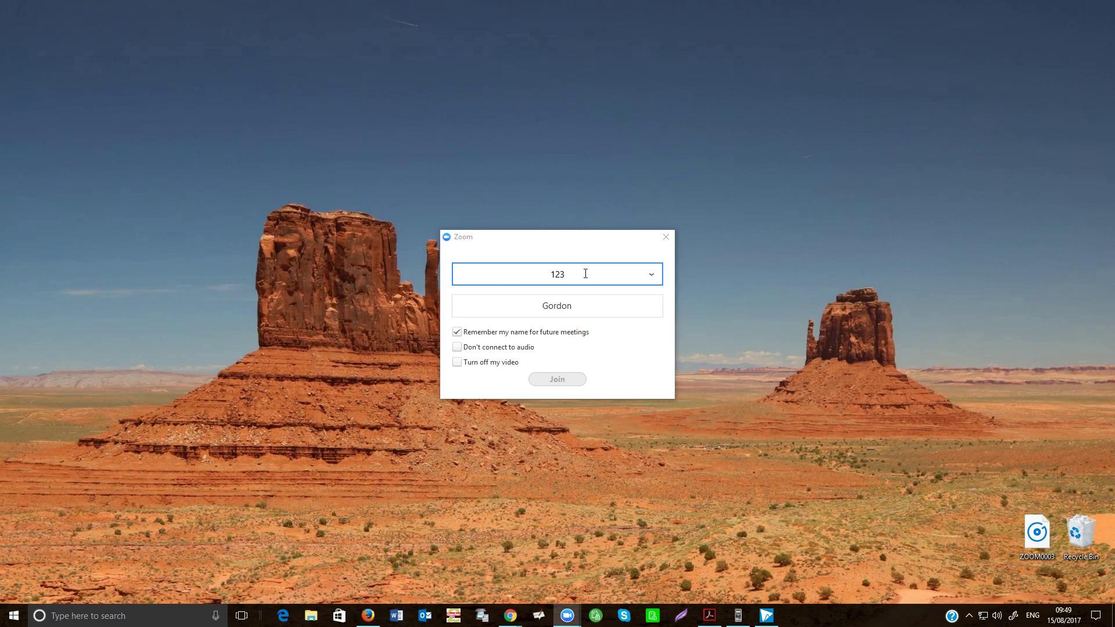
text(-456-789)
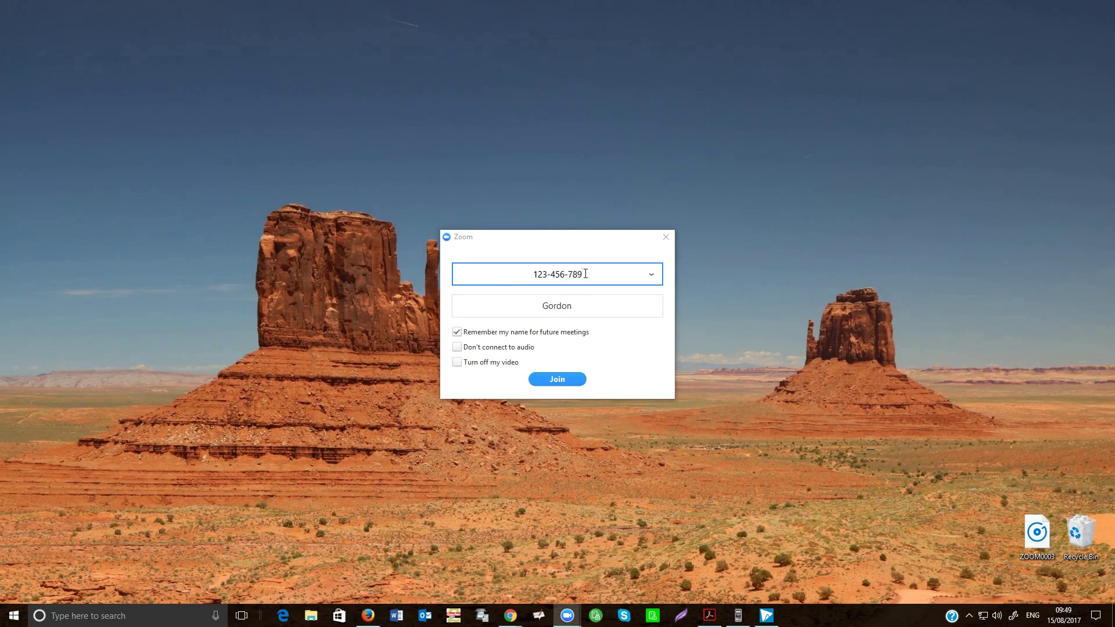
click(567, 379)
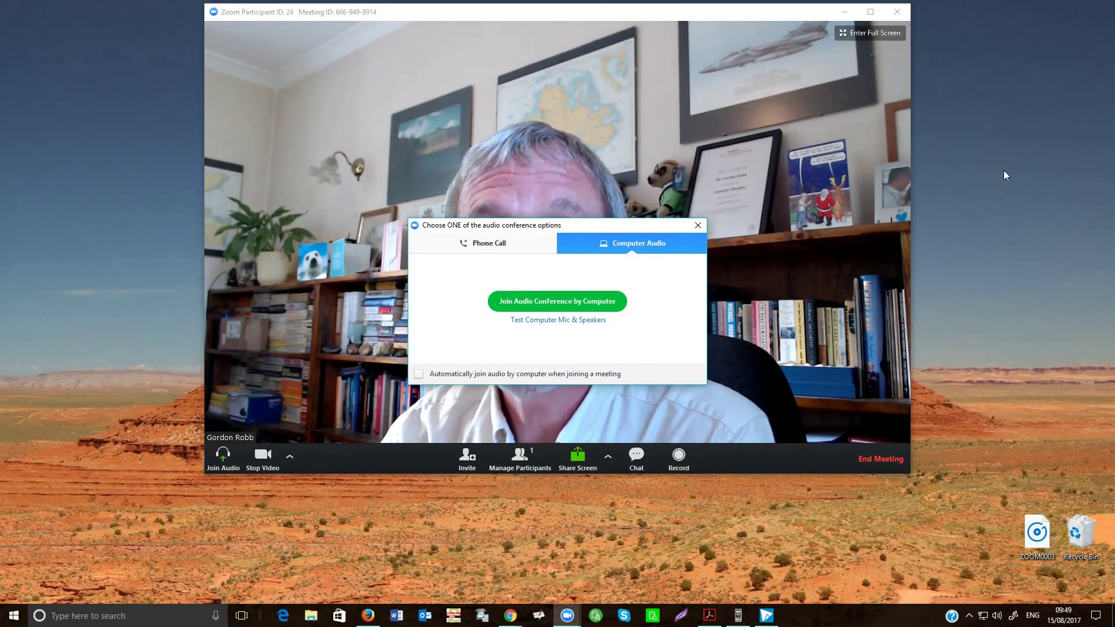
- Connect computer audio, open the group chat, and minimise the Zoom meeting window
click(539, 302)
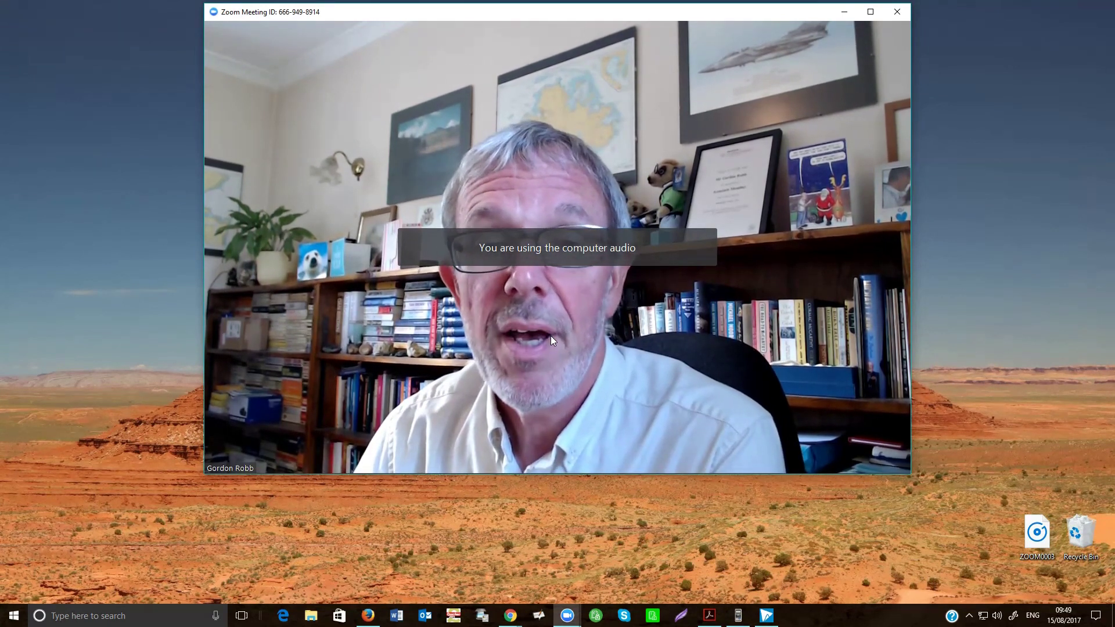
mouse_move(699, 355)
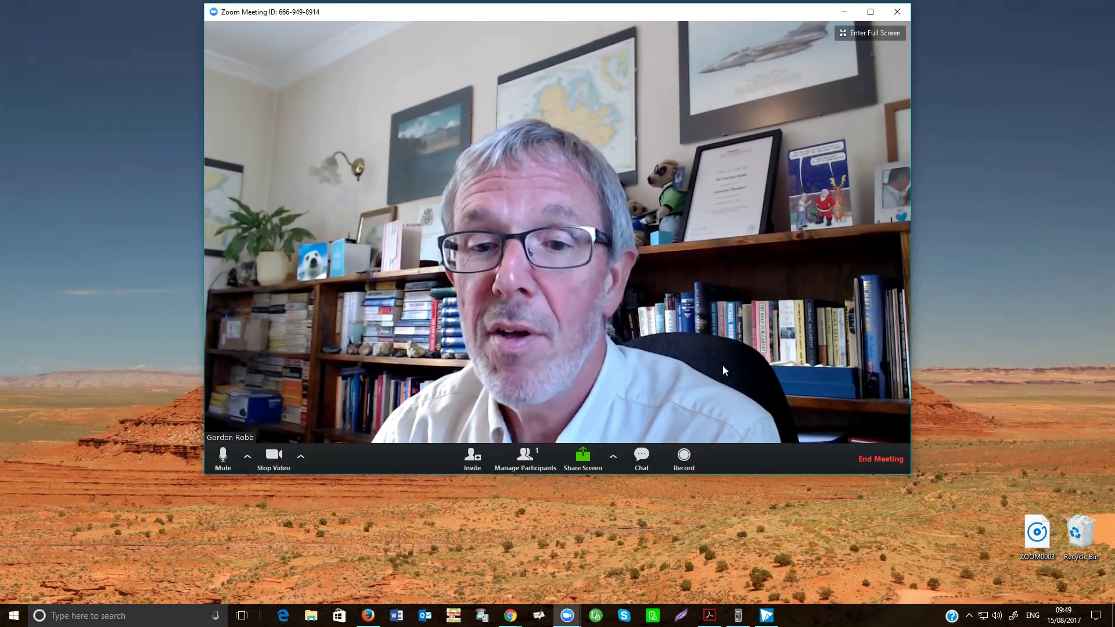
click(642, 456)
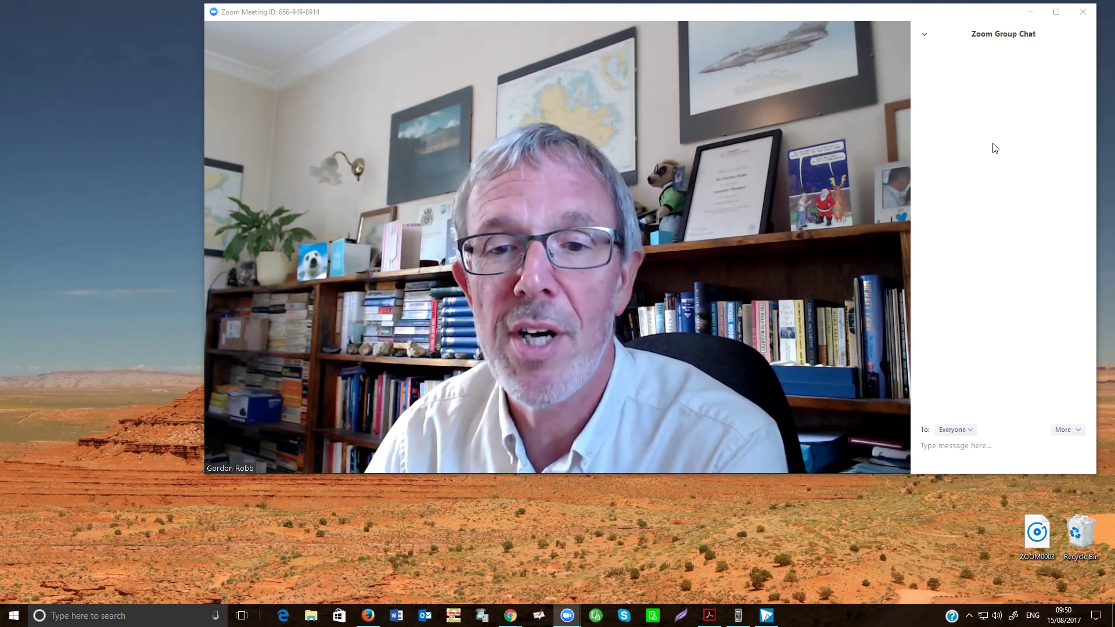
mouse_move(570, 469)
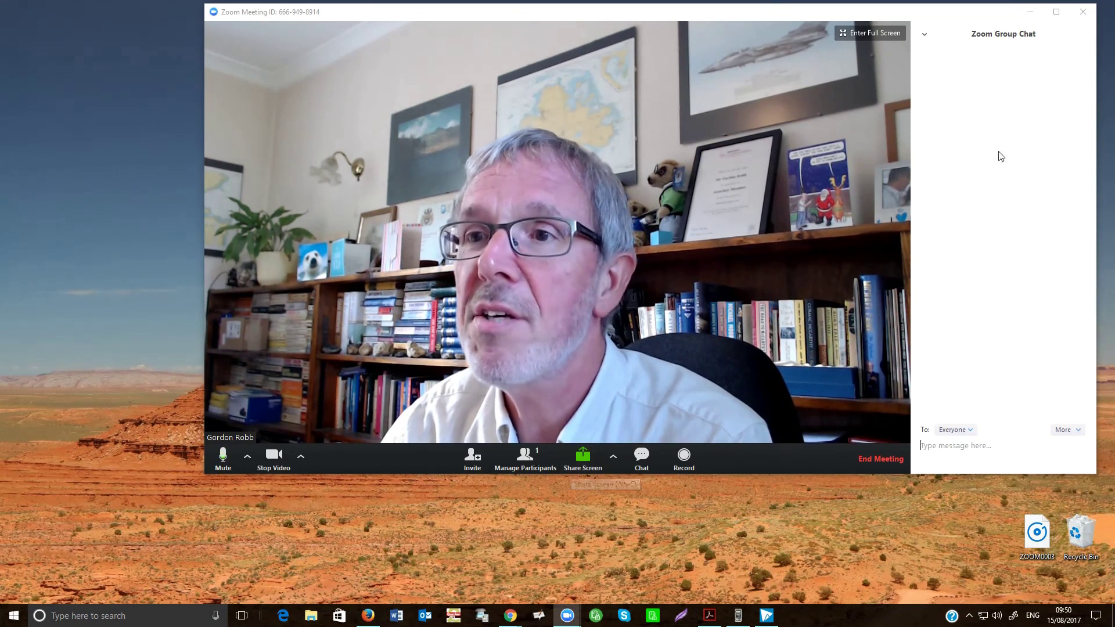
click(1031, 12)
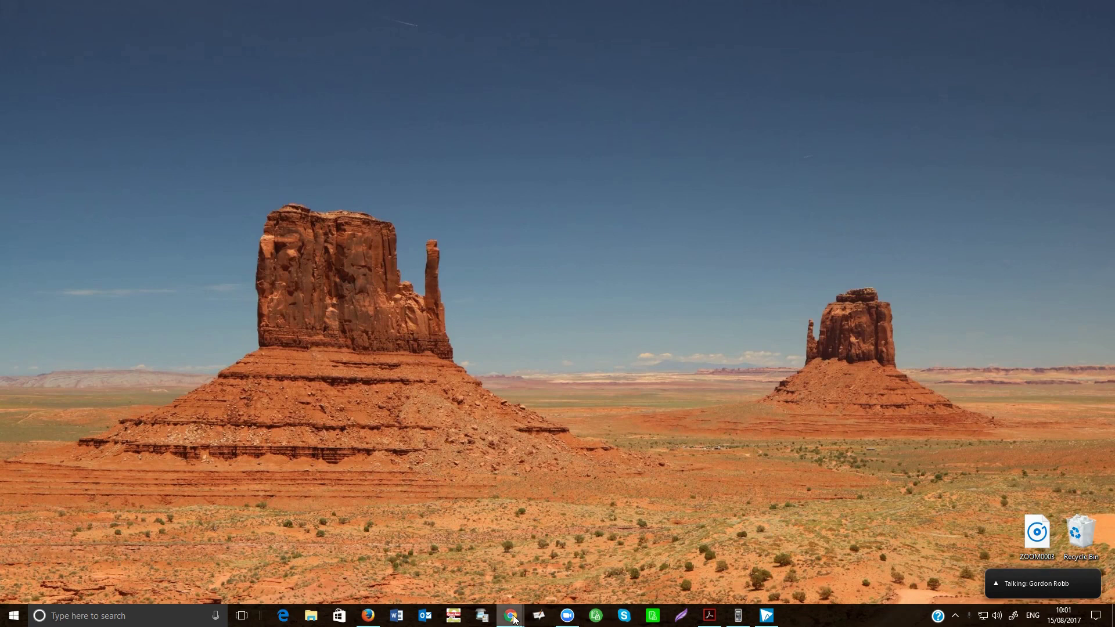
- Handwrite the equation 2x + 7 = 4 - x at the top of board 1
mouse_move(513, 620)
click(461, 569)
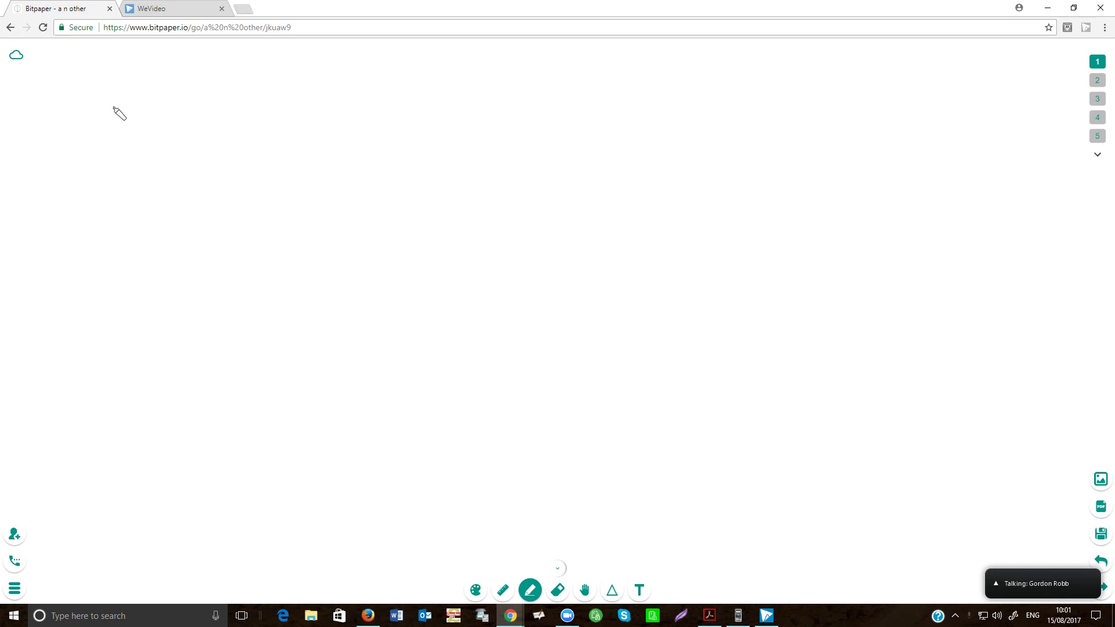
drag(106, 97, 116, 118)
mouse_move(115, 107)
mouse_down()
mouse_move(128, 119)
mouse_move(117, 118)
mouse_move(164, 122)
mouse_move(184, 109)
mouse_up()
drag(178, 117, 219, 110)
mouse_move(213, 100)
mouse_down()
mouse_move(213, 117)
mouse_move(252, 120)
mouse_up()
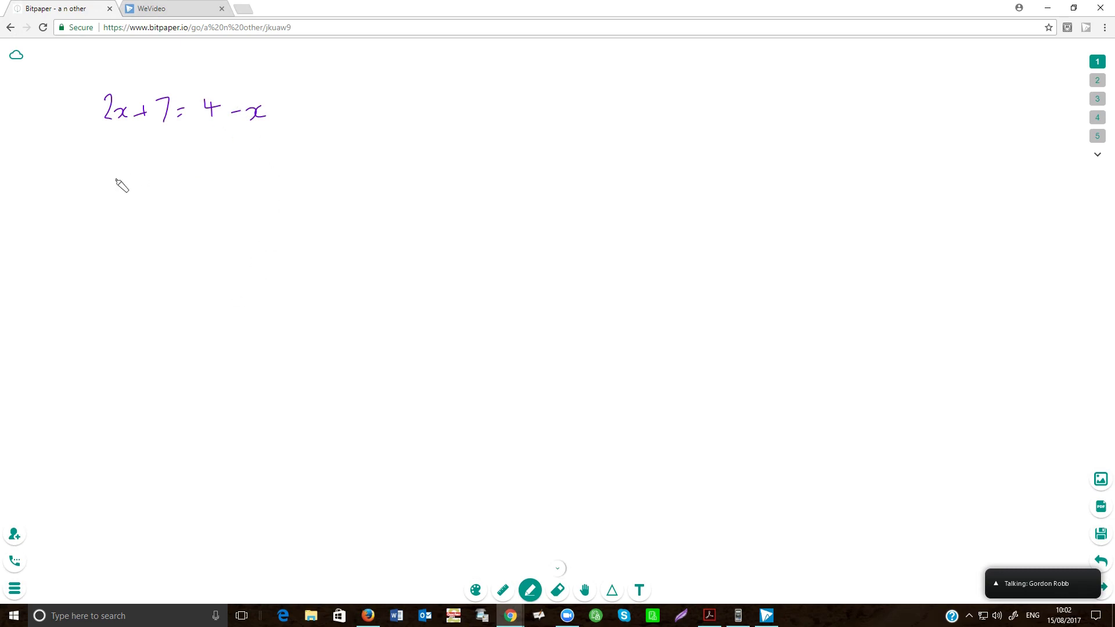
- Write (x + 4)(x - 3) below it with arcs pairing the terms
mouse_move(100, 165)
mouse_down()
mouse_move(97, 196)
mouse_move(124, 191)
mouse_up()
mouse_move(124, 178)
mouse_down()
mouse_move(113, 191)
mouse_move(148, 183)
mouse_up()
mouse_move(142, 178)
mouse_down()
mouse_move(143, 191)
mouse_move(178, 185)
mouse_up()
mouse_move(172, 174)
mouse_down()
mouse_move(170, 192)
mouse_move(242, 180)
mouse_move(283, 187)
mouse_up()
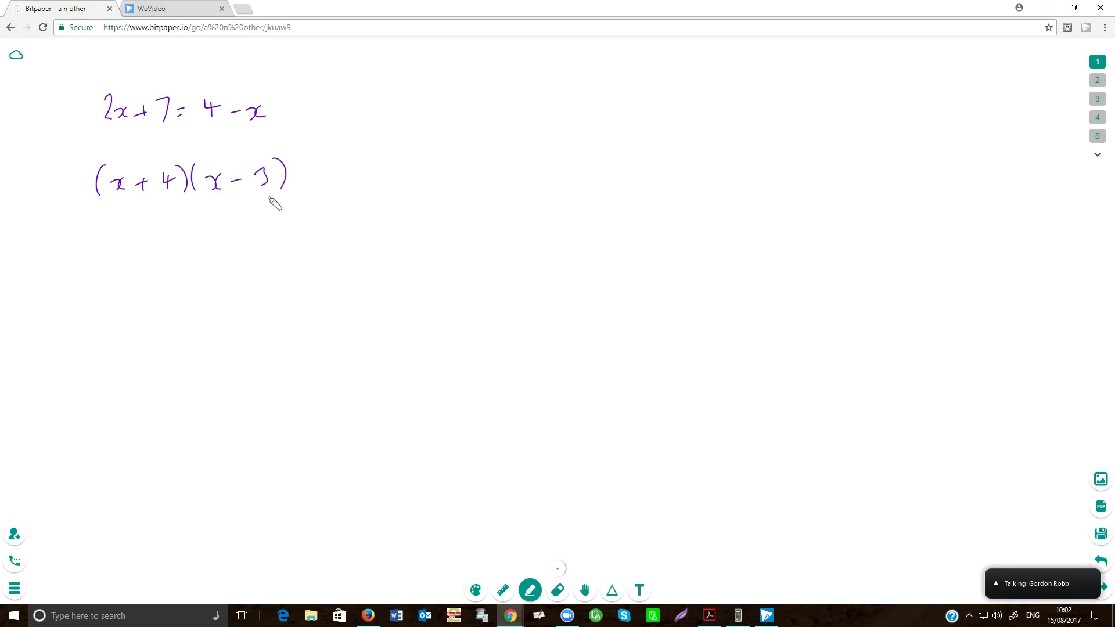
drag(119, 168, 196, 164)
mouse_move(119, 167)
mouse_down()
mouse_move(224, 147)
mouse_move(246, 157)
mouse_up()
drag(168, 198, 255, 196)
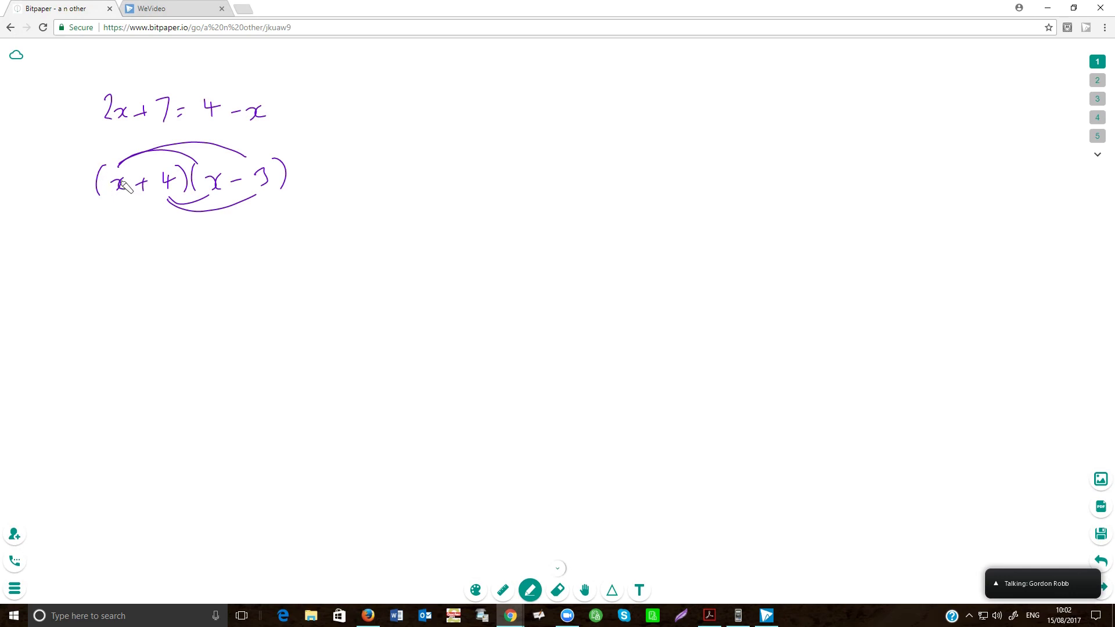
- Expand to x² - 3x + 4x - 12, then simplify to x² + x - 12
drag(100, 246, 105, 260)
mouse_move(113, 244)
mouse_down()
mouse_move(107, 260)
mouse_move(126, 240)
mouse_move(177, 258)
mouse_up()
click(176, 249)
mouse_move(188, 244)
mouse_down()
mouse_move(182, 257)
mouse_move(228, 247)
mouse_up()
mouse_move(227, 232)
mouse_down()
mouse_move(229, 254)
mouse_move(312, 251)
mouse_up()
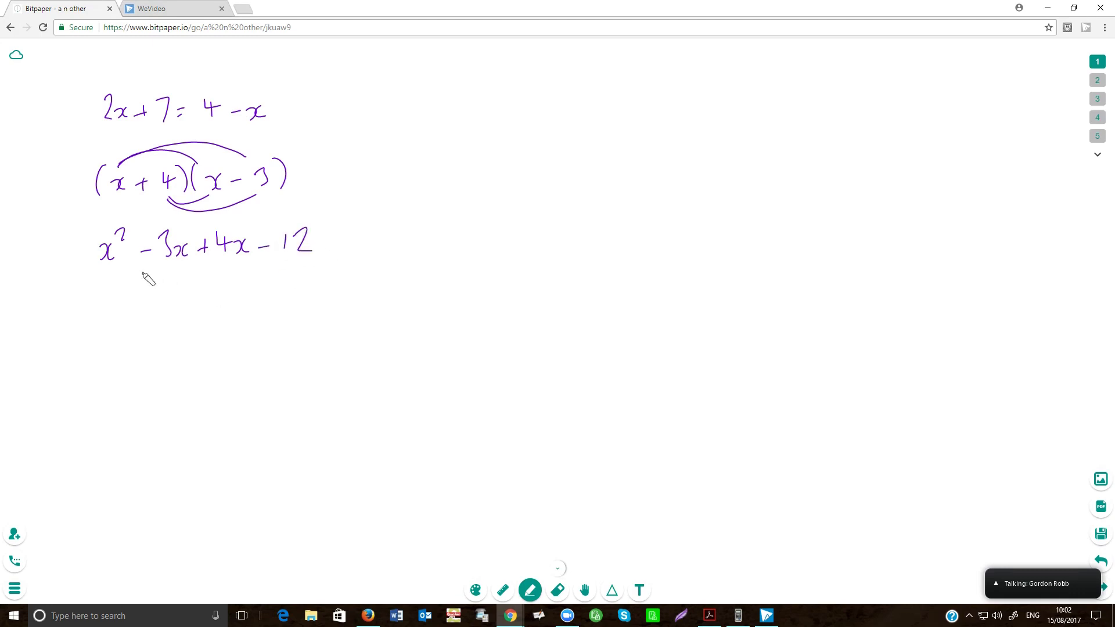
mouse_move(138, 266)
mouse_down()
mouse_move(157, 279)
mouse_move(253, 263)
mouse_up()
drag(107, 308, 116, 322)
mouse_move(119, 307)
mouse_down()
mouse_move(106, 323)
mouse_move(121, 301)
mouse_move(155, 313)
mouse_up()
mouse_move(151, 308)
mouse_down()
mouse_move(151, 319)
mouse_move(174, 319)
mouse_up()
mouse_move(176, 308)
mouse_down()
mouse_move(164, 321)
mouse_move(244, 314)
mouse_up()
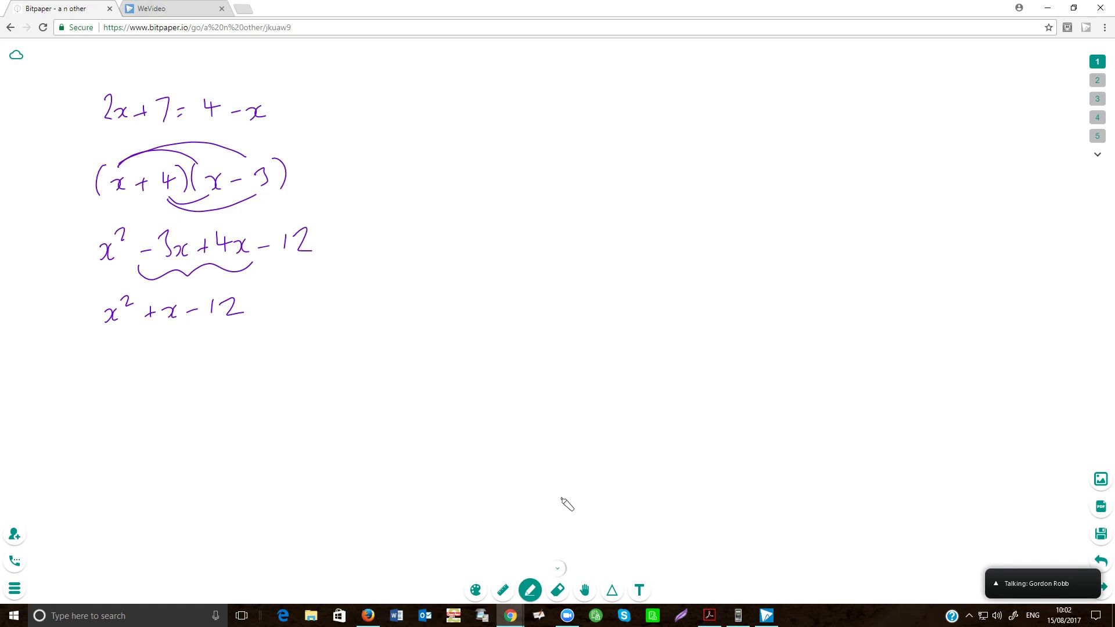
- Draw a large downward-pointing triangle to the right of the working
click(613, 592)
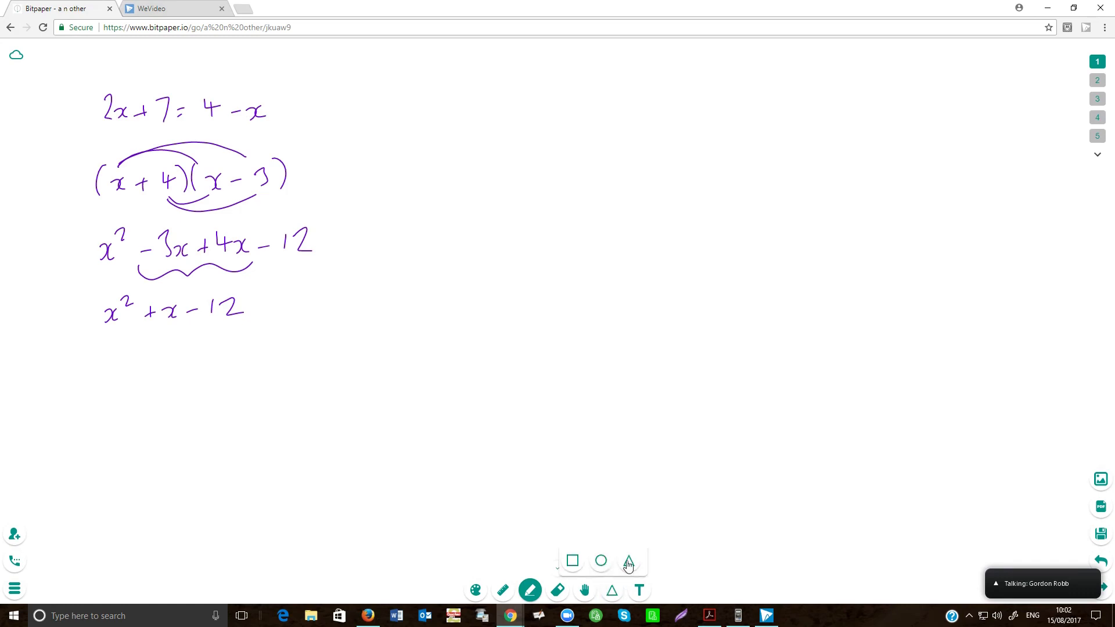
click(629, 561)
drag(500, 172, 773, 367)
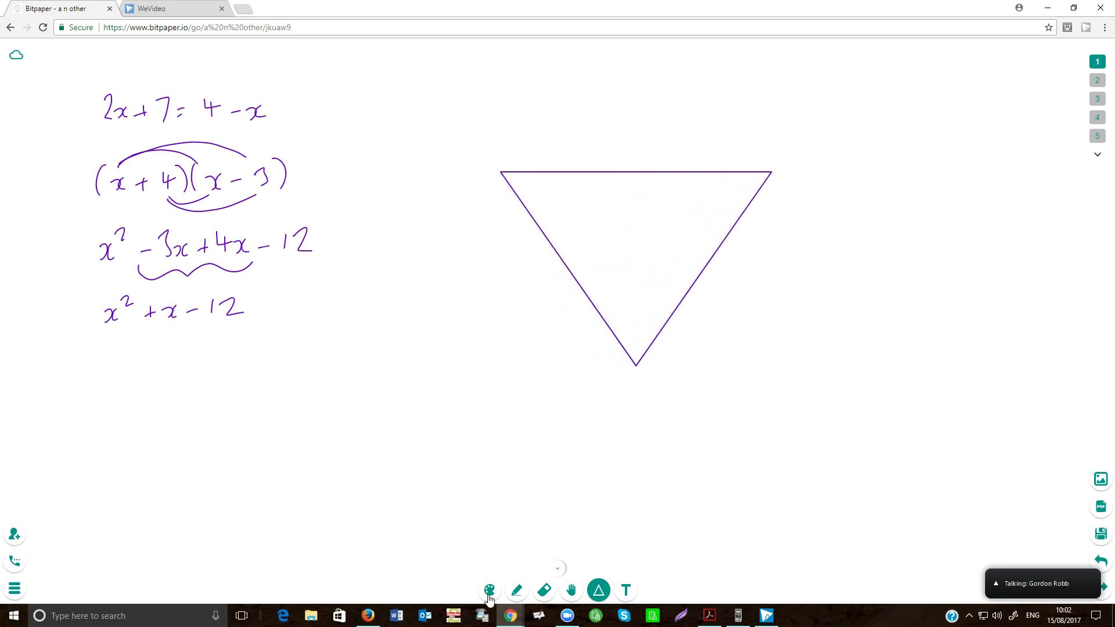
- Label the triangle's vertices A, B, C and sides a, b, c in red
click(515, 590)
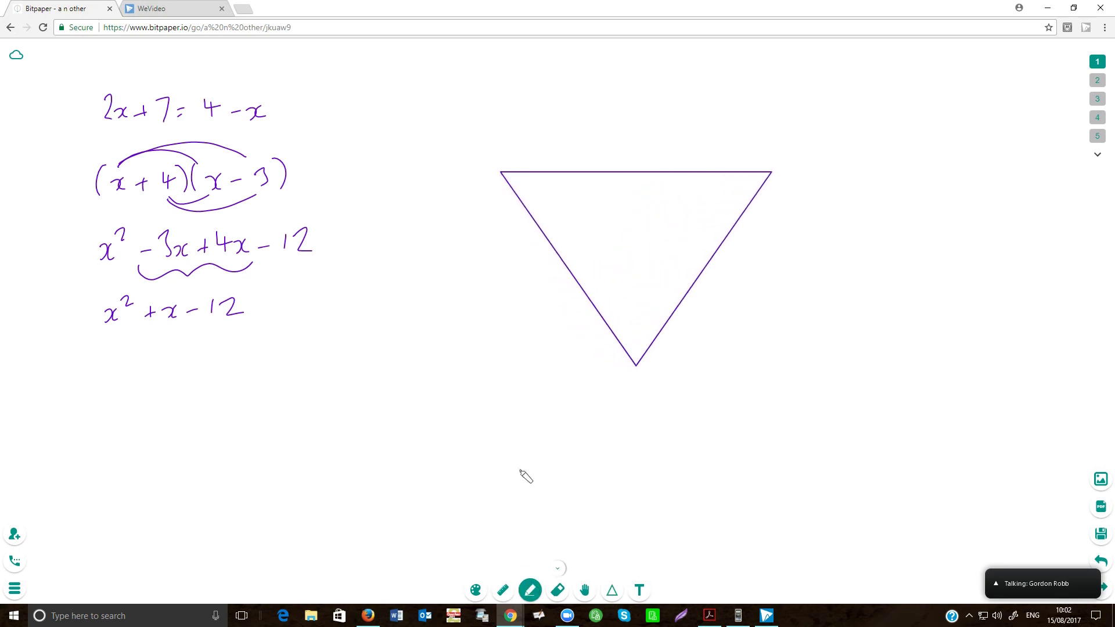
click(475, 590)
mouse_move(477, 178)
mouse_down()
mouse_move(482, 162)
mouse_move(486, 177)
mouse_up()
drag(477, 172, 486, 169)
drag(775, 165, 778, 173)
drag(638, 375, 638, 385)
drag(720, 280, 725, 287)
drag(544, 271, 539, 291)
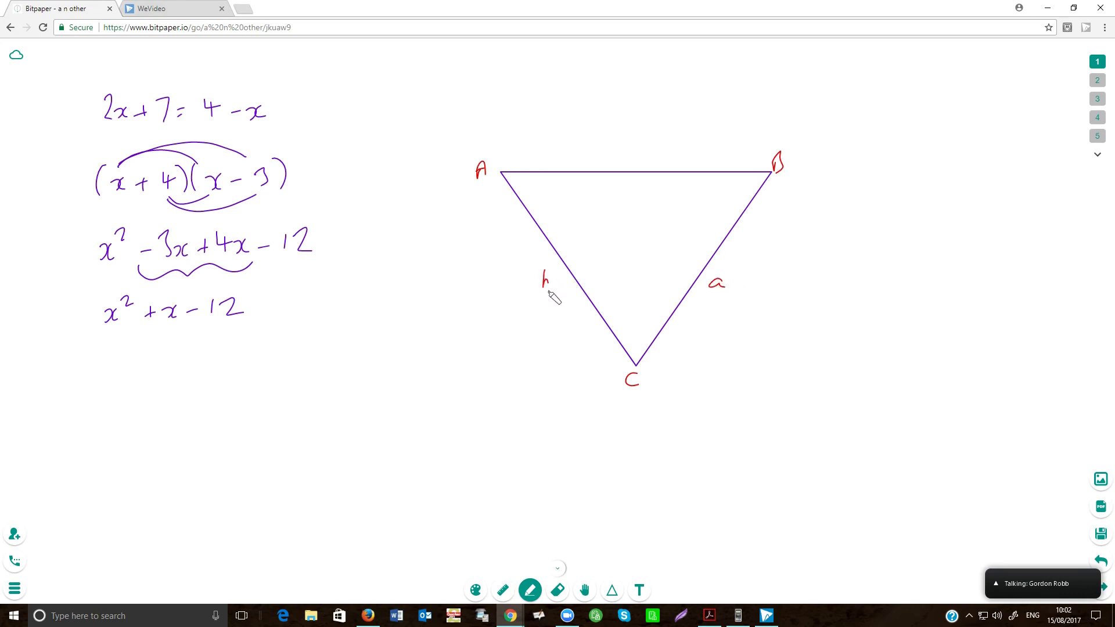
drag(644, 151, 645, 161)
- Write Area = ½ab sin C below, circle a, b and C, then go to board 2
mouse_move(437, 428)
mouse_down()
mouse_move(443, 414)
mouse_move(450, 430)
mouse_move(466, 420)
mouse_move(472, 430)
mouse_up()
drag(474, 423, 501, 416)
drag(493, 424, 633, 424)
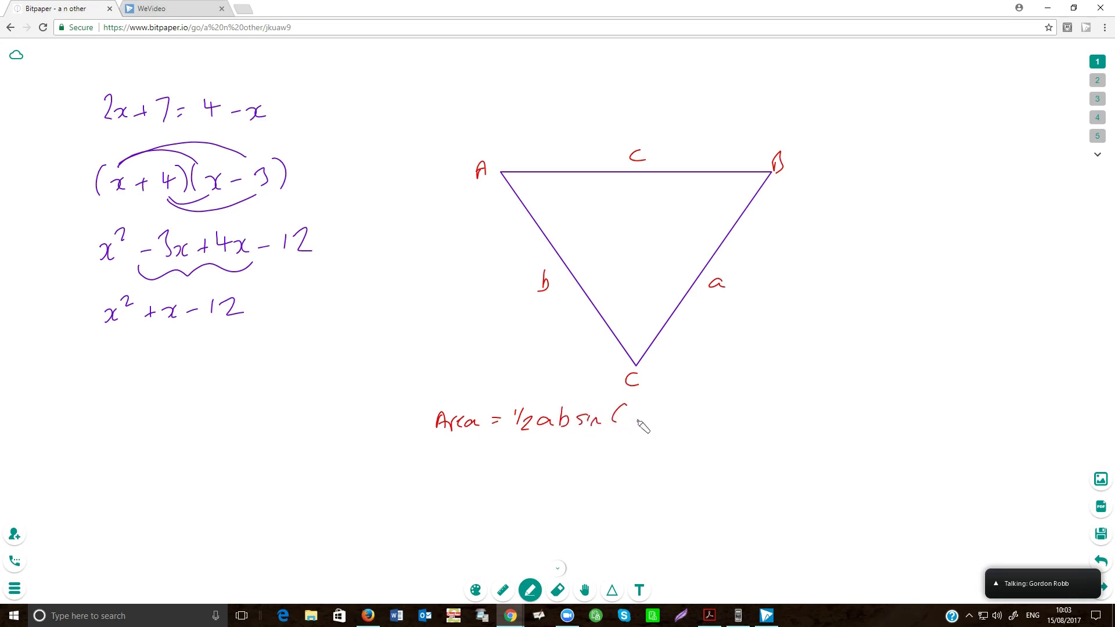
mouse_move(716, 271)
mouse_down()
mouse_move(729, 307)
mouse_move(704, 273)
mouse_up()
mouse_move(530, 267)
mouse_down()
mouse_move(543, 307)
mouse_move(534, 266)
mouse_up()
drag(630, 363, 620, 369)
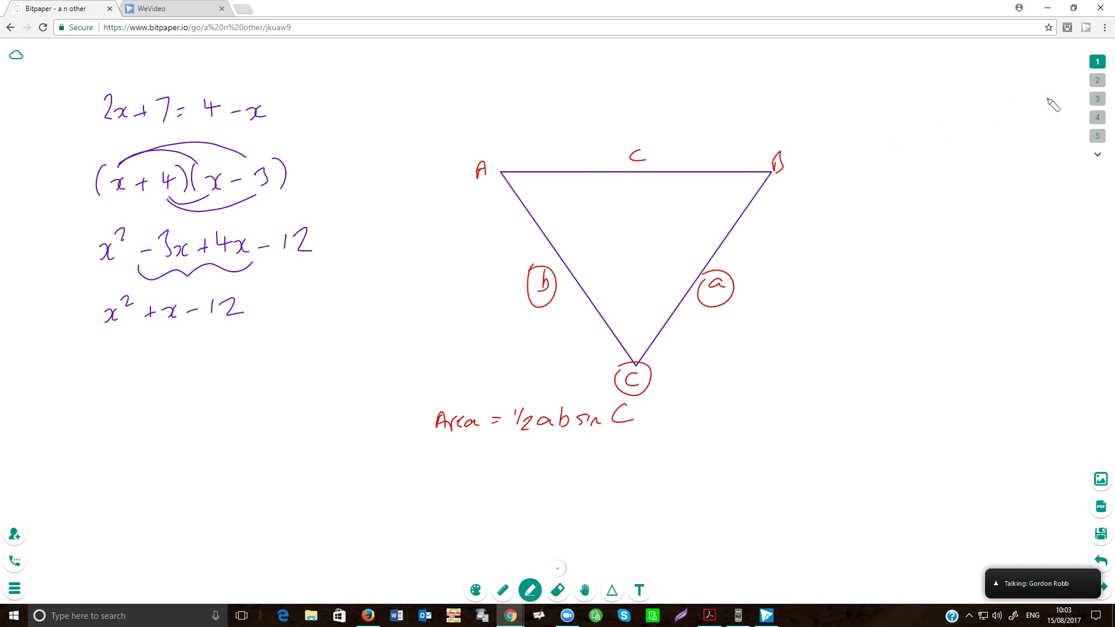
mouse_move(1098, 84)
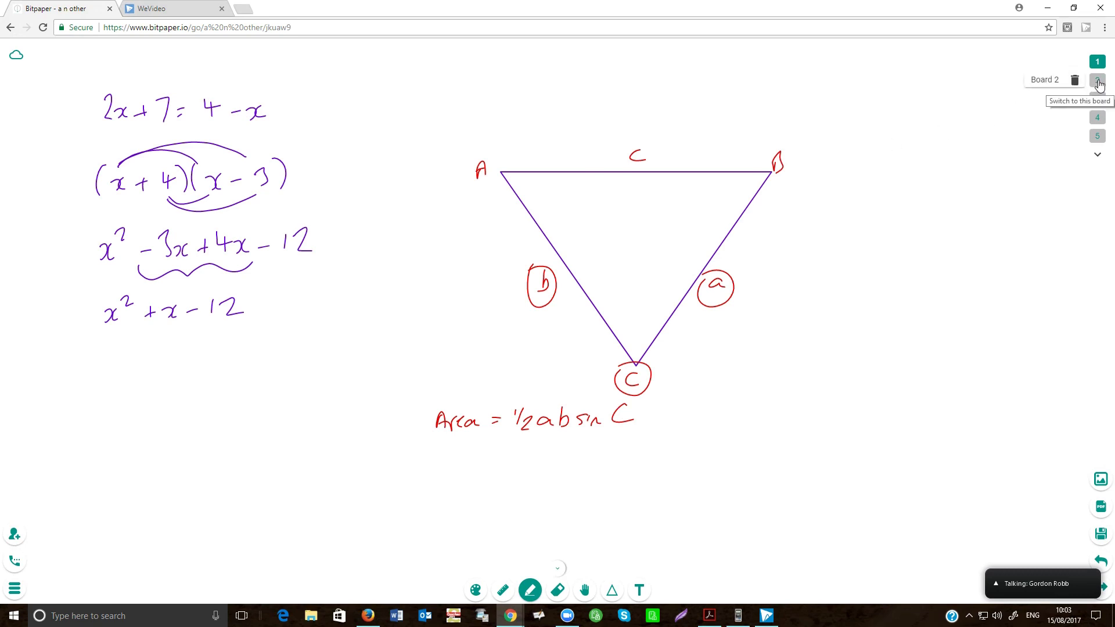
click(1098, 81)
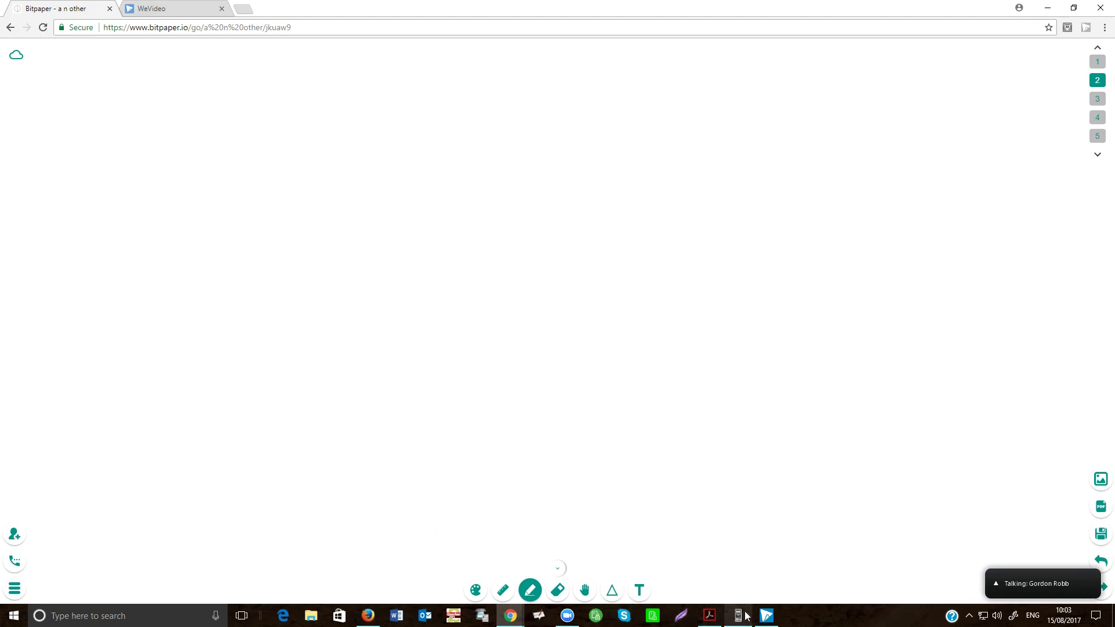
- Copy a screenshot of question 2 from the Acrobat exam PDF, then minimise Acrobat
click(710, 617)
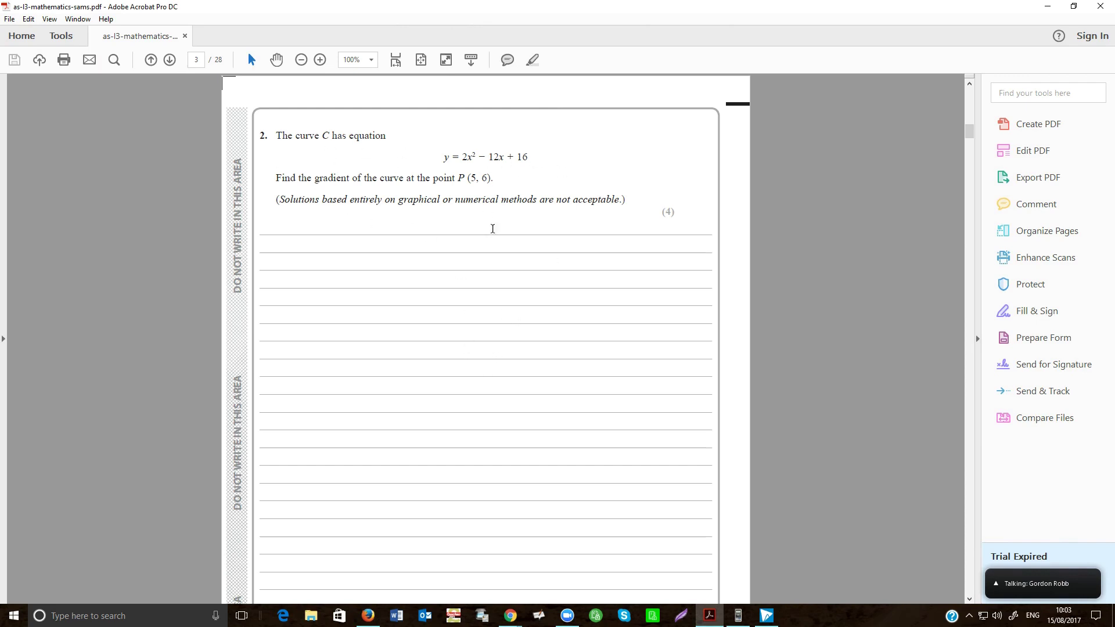
click(681, 615)
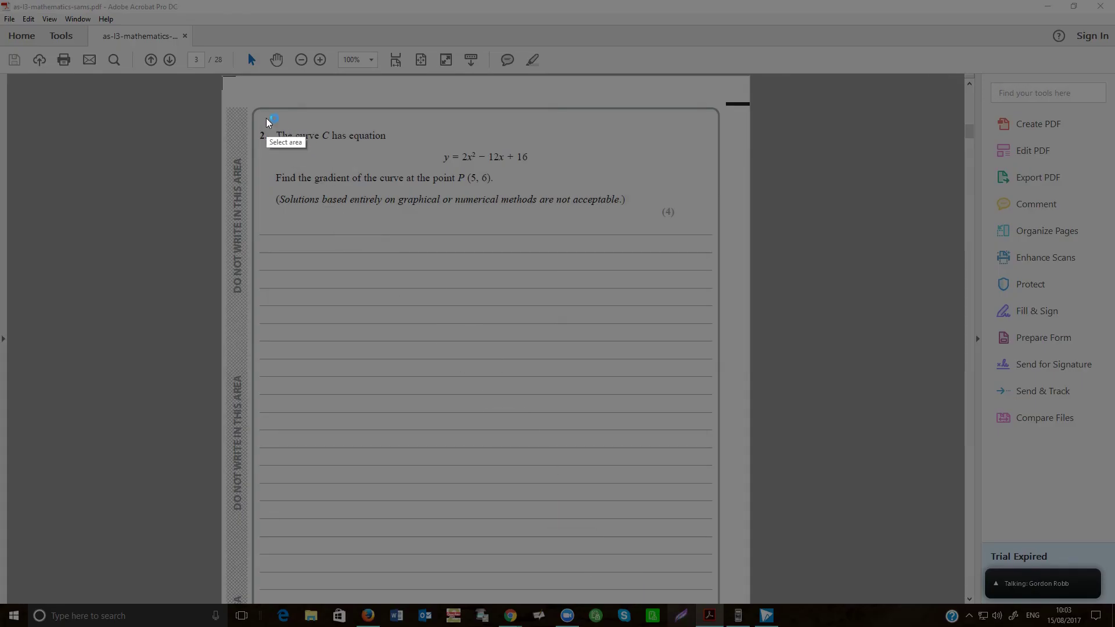
drag(255, 120, 658, 228)
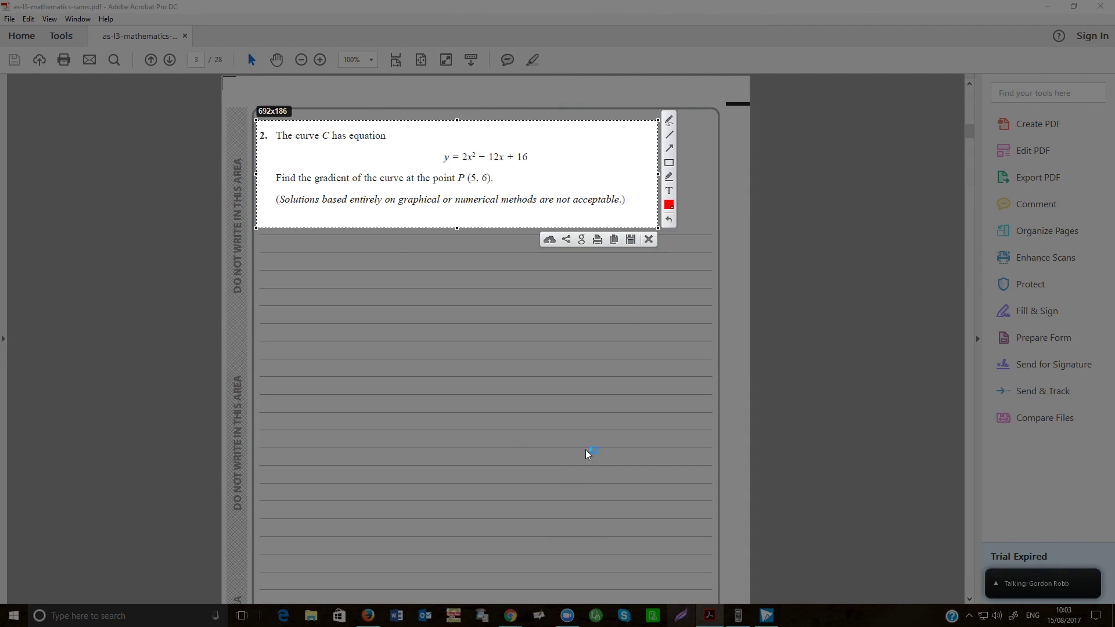
click(614, 240)
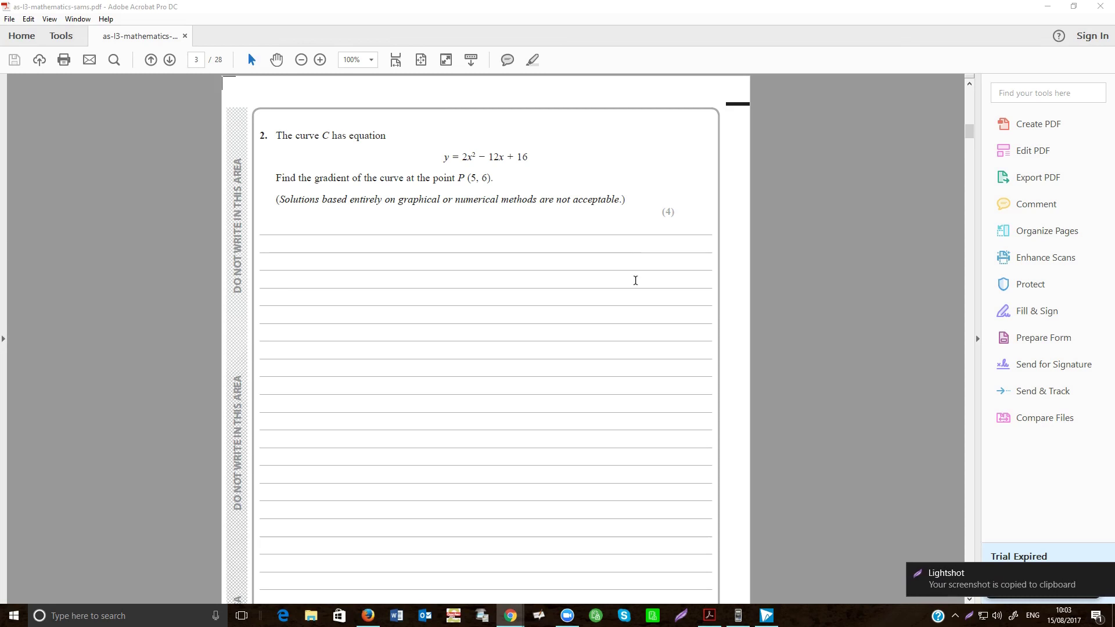
click(1048, 7)
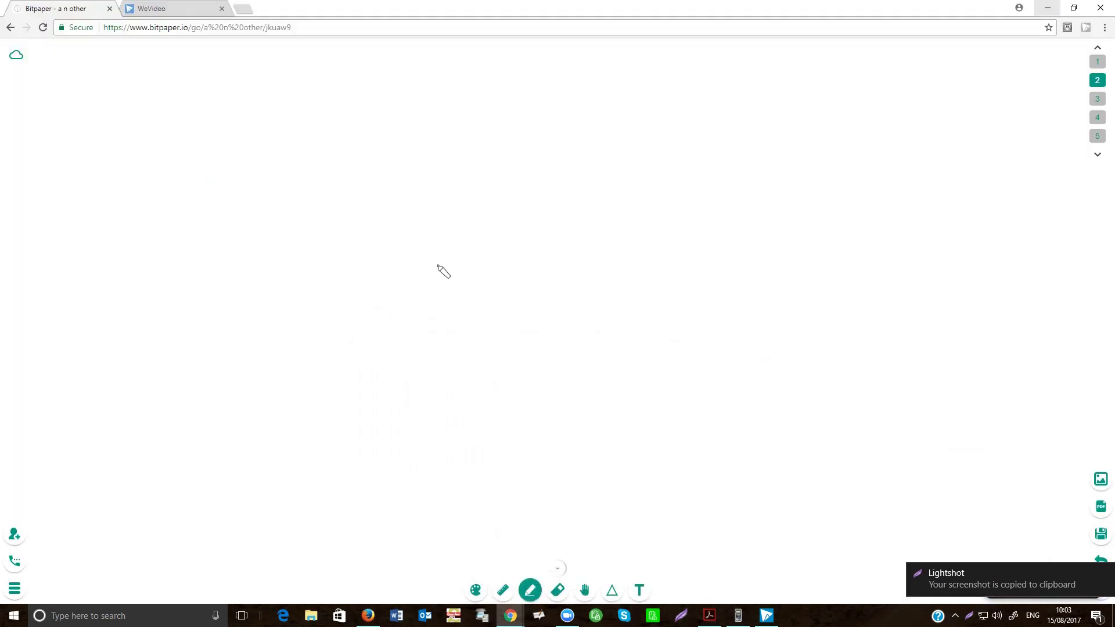
- Paste the question 2 image, enlarge it, and fix it at the board's top-left
key(ctrl+v)
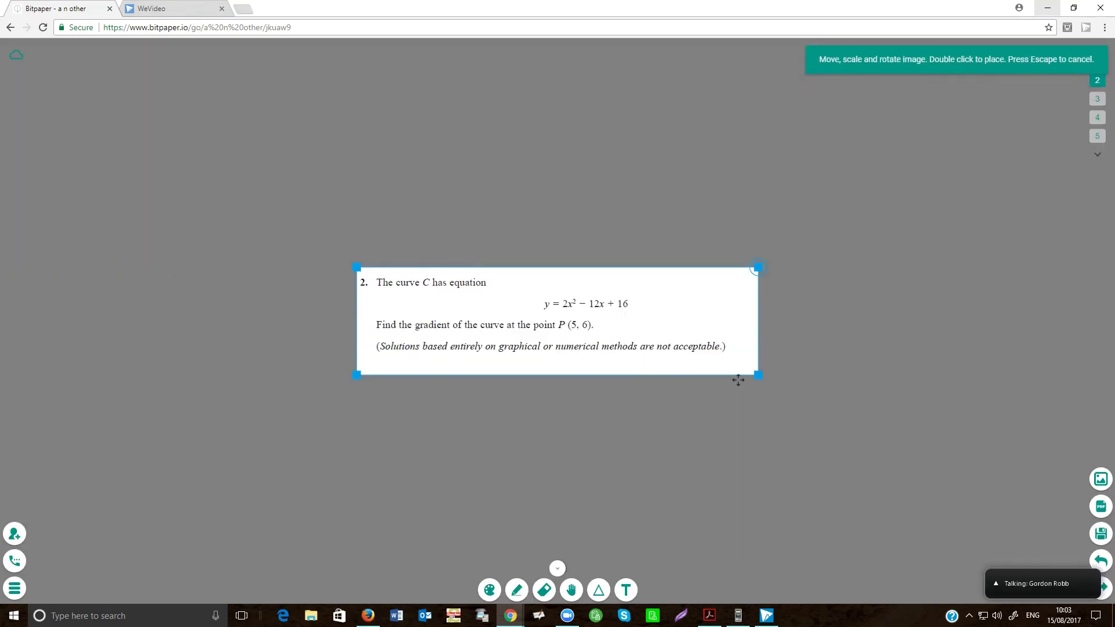
drag(760, 377, 784, 398)
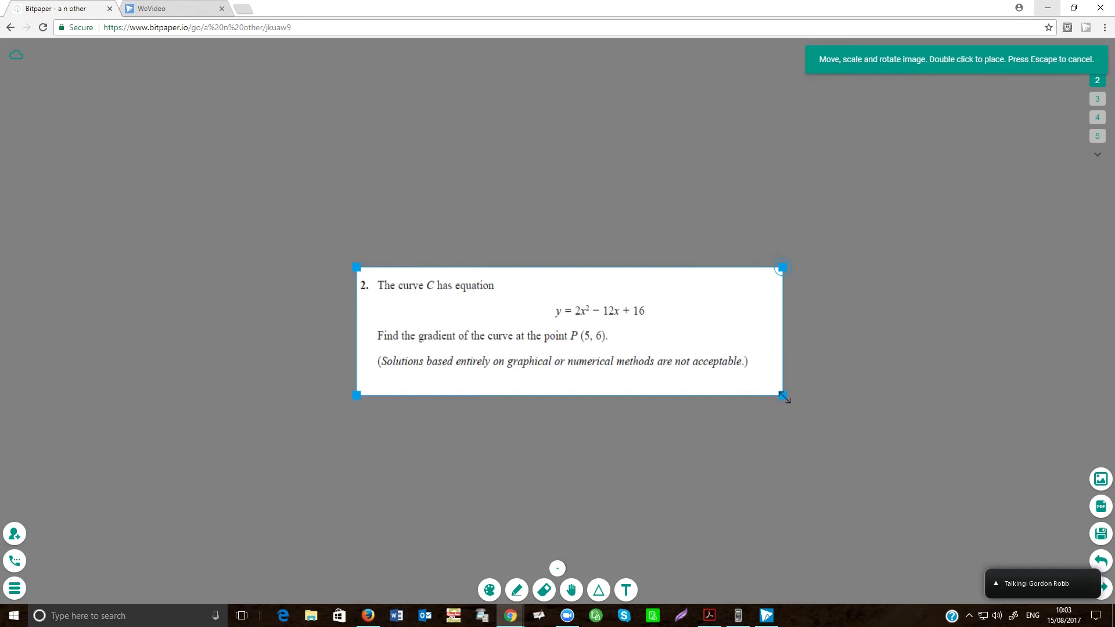
drag(543, 311, 238, 119)
click(260, 132)
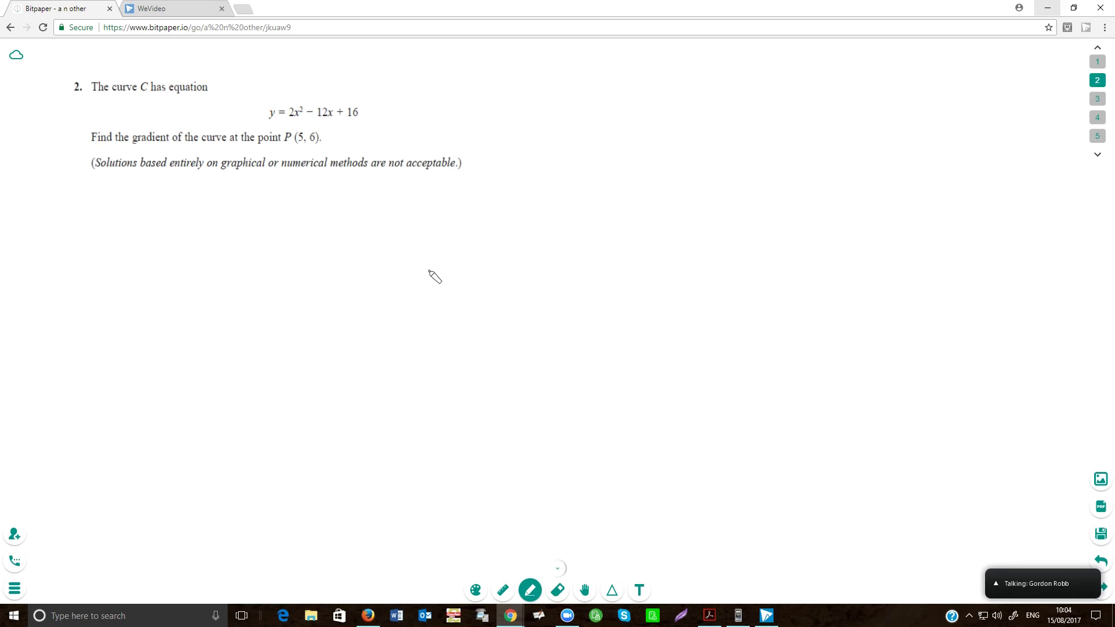
- On board 3, place the exam page for question 7 from the PDF thumbnails
click(1097, 99)
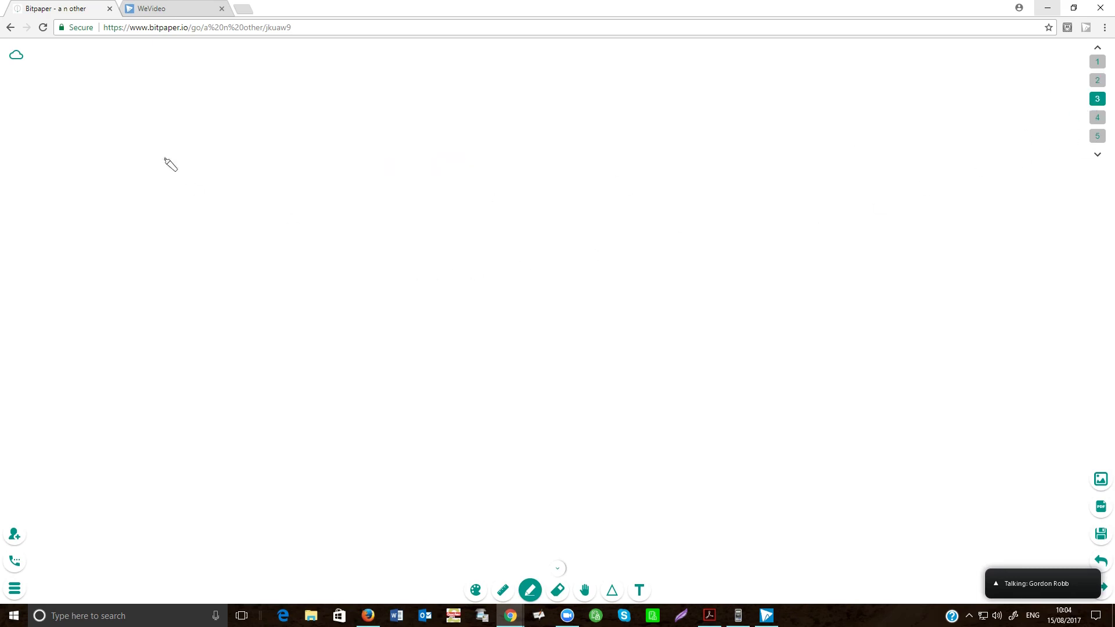
click(17, 56)
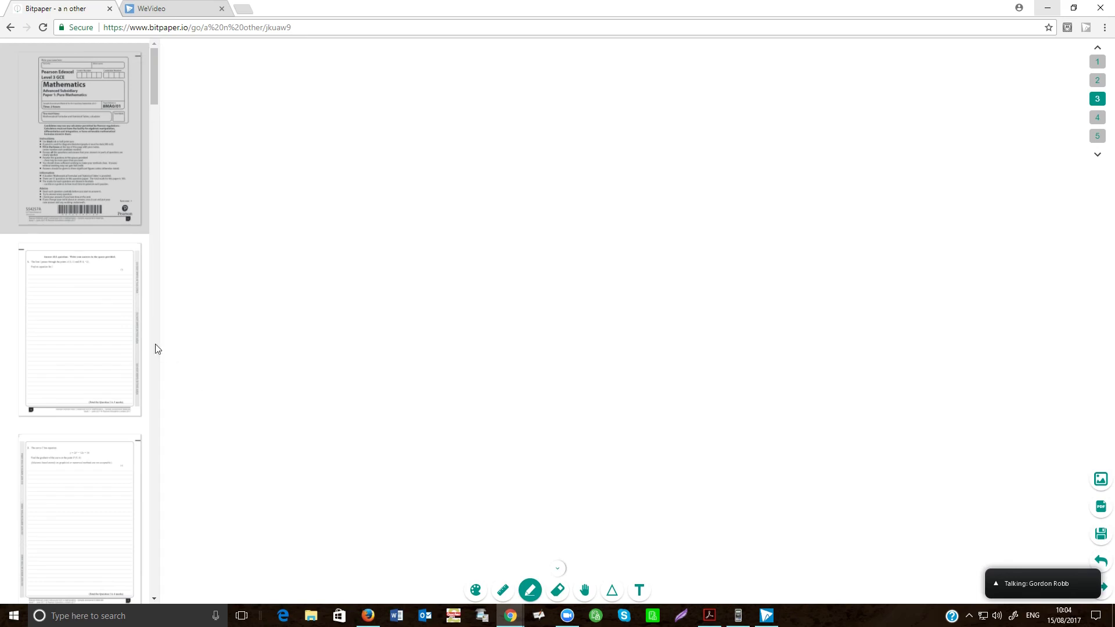
drag(155, 87, 166, 207)
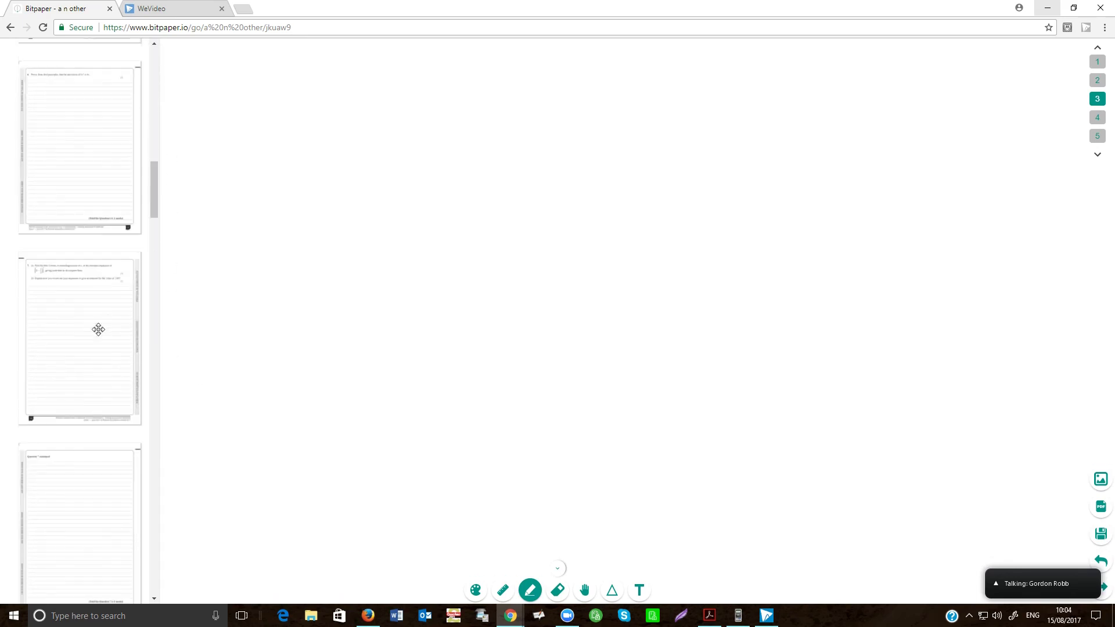
drag(97, 326, 459, 267)
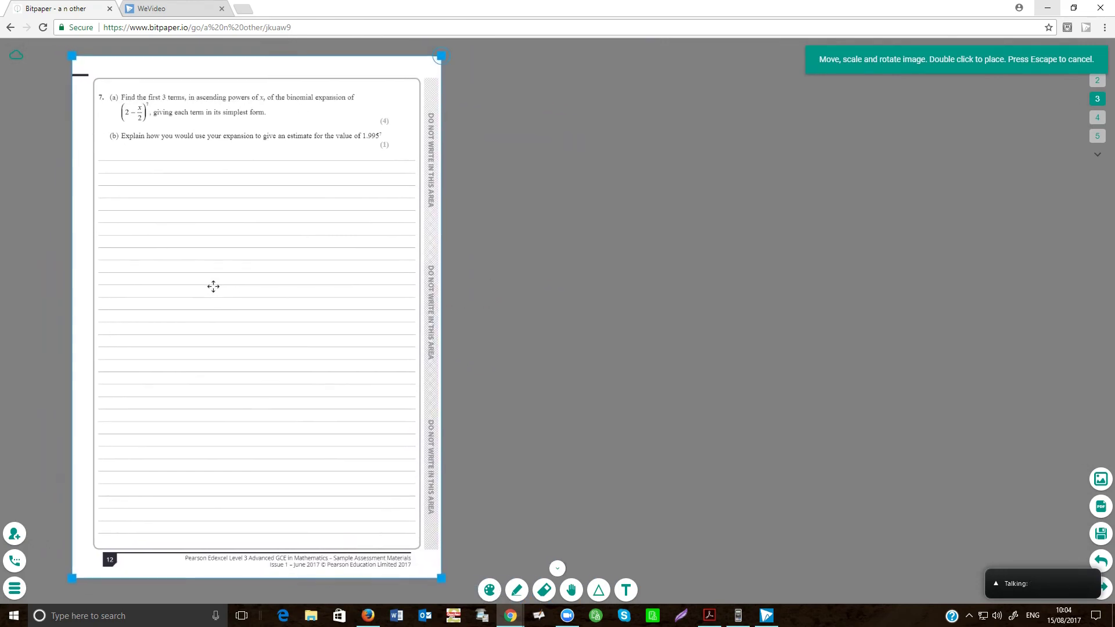
double_click(258, 326)
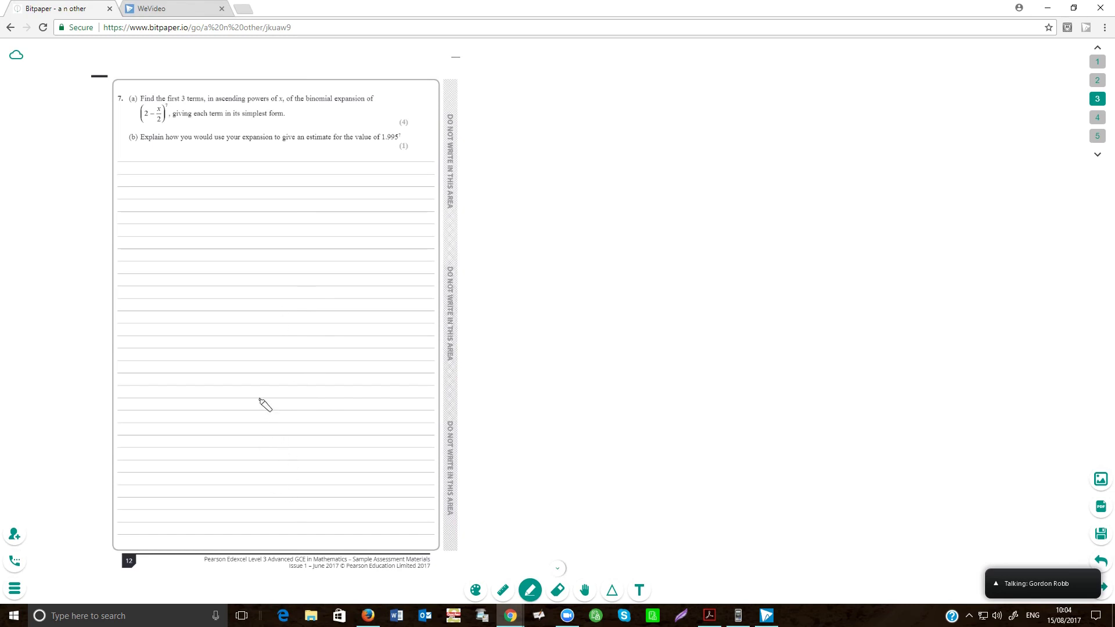
- Switch to board 4, the Circles worksheet
click(1098, 118)
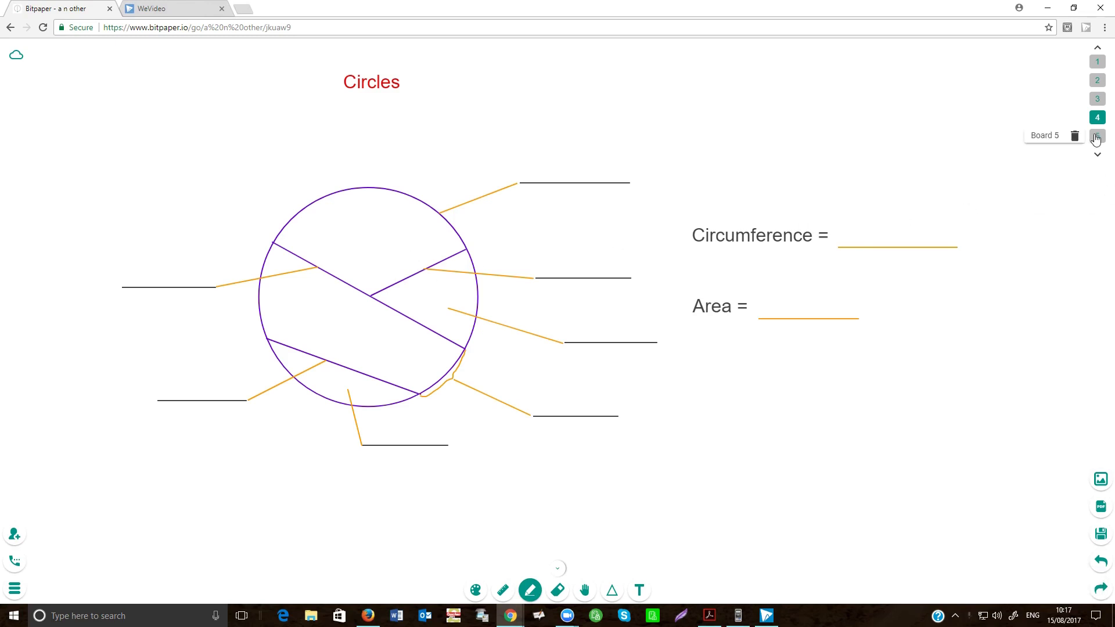
- Switch to board 5, The 5 Platonic solids
click(1098, 137)
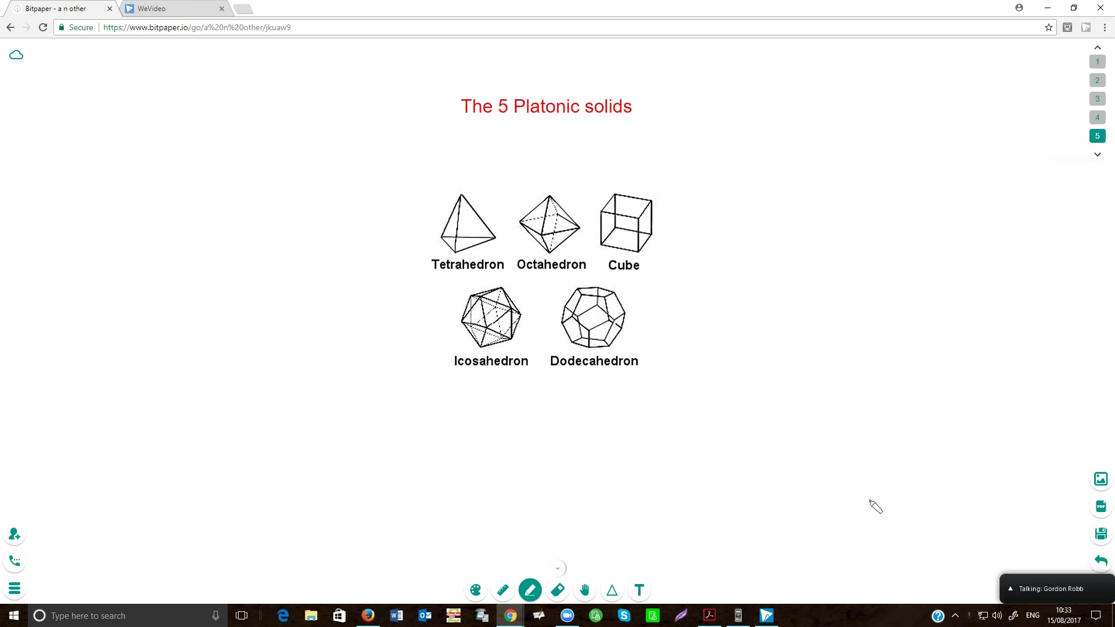
click(1013, 584)
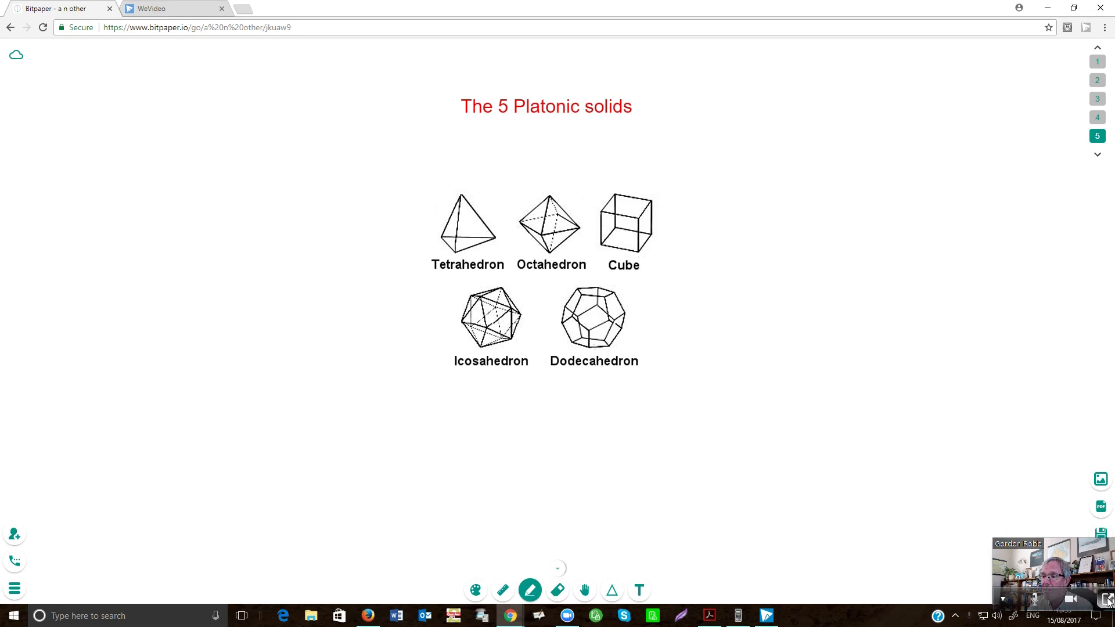
click(1109, 601)
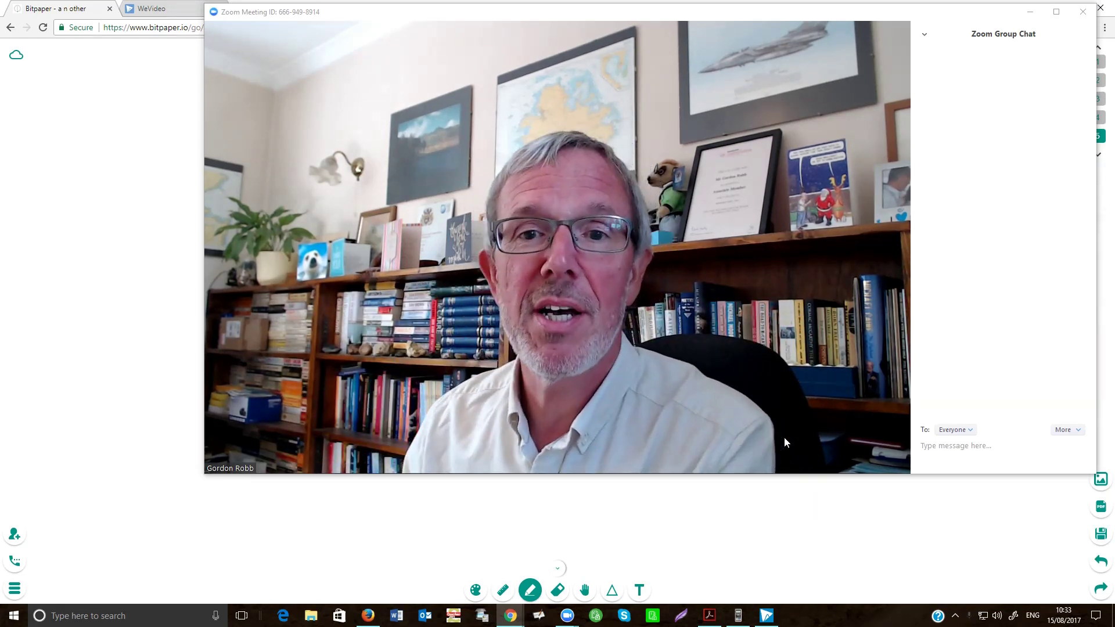
mouse_move(788, 442)
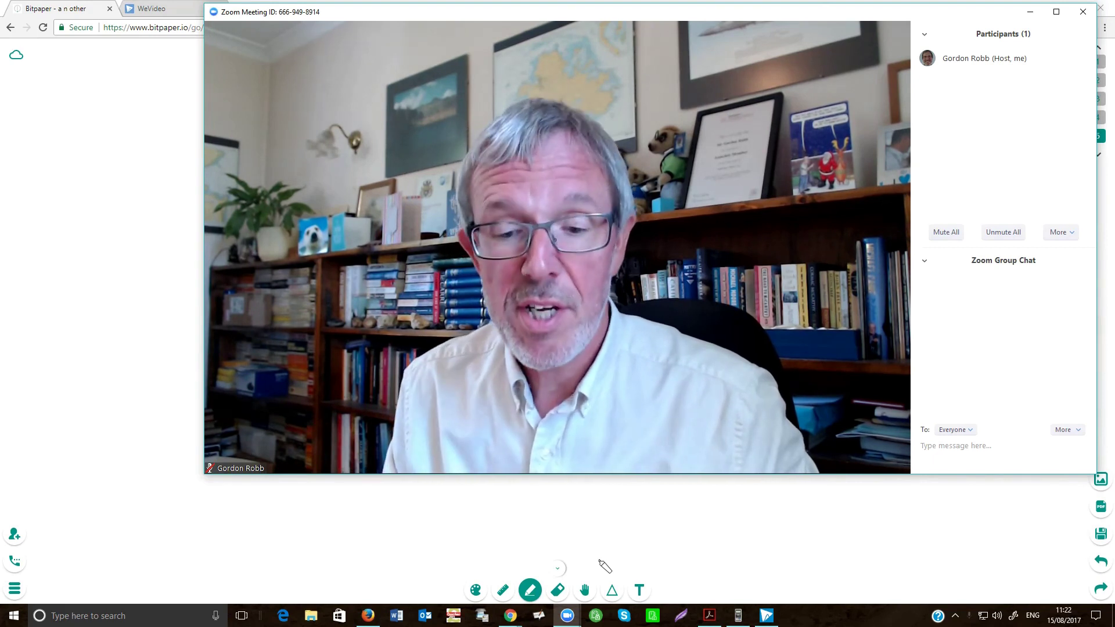
mouse_move(587, 409)
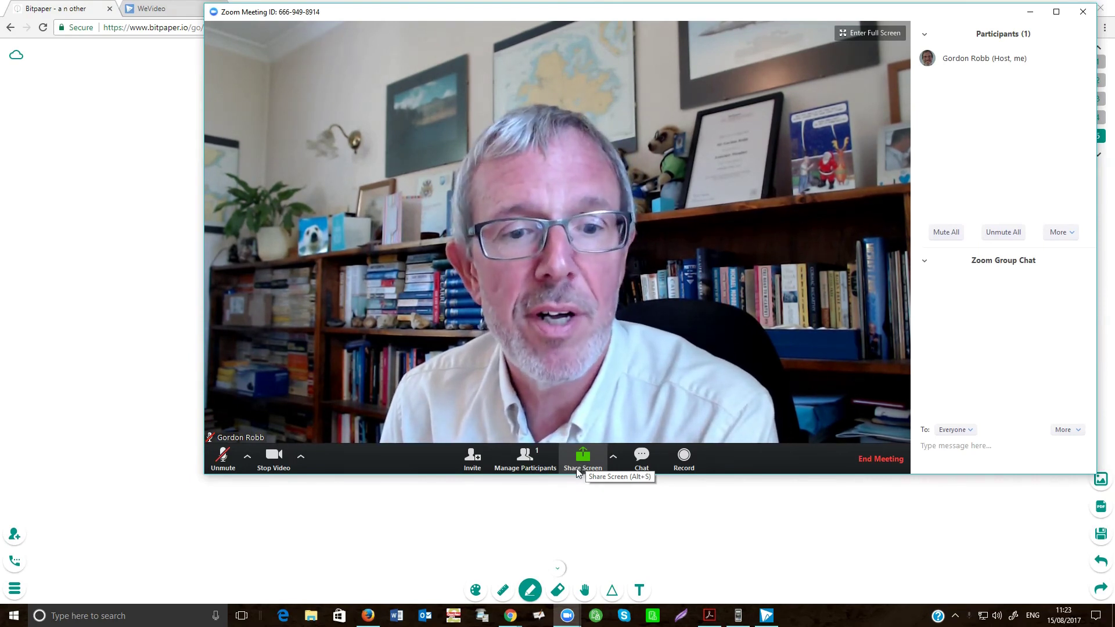
mouse_move(1014, 57)
click(1031, 12)
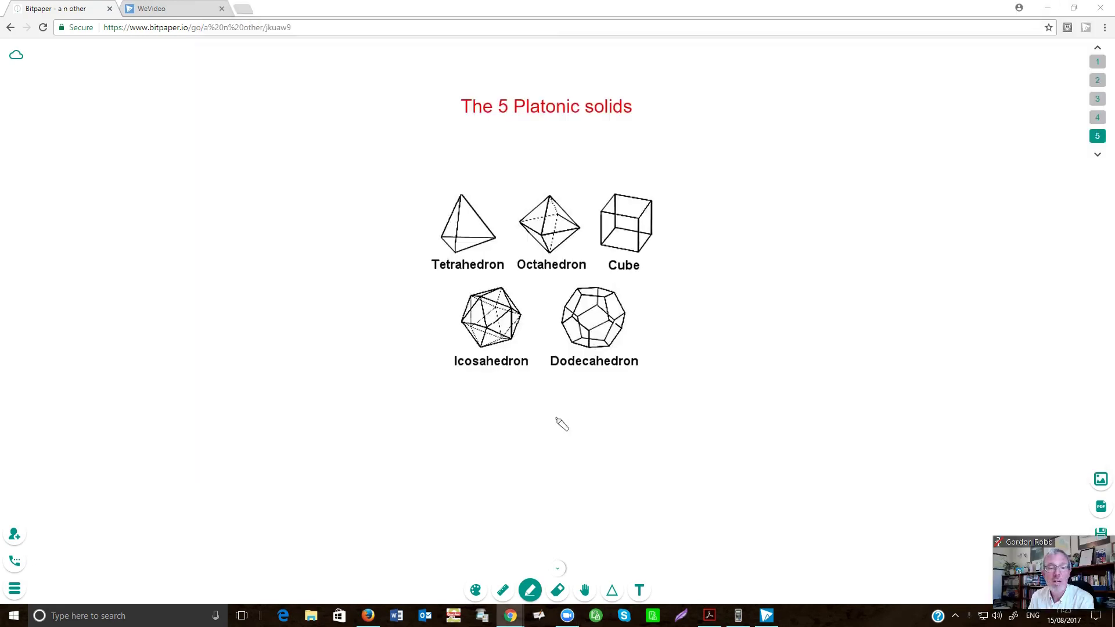
- Show Desmos in Firefox and raise slider a to 2.4
click(369, 617)
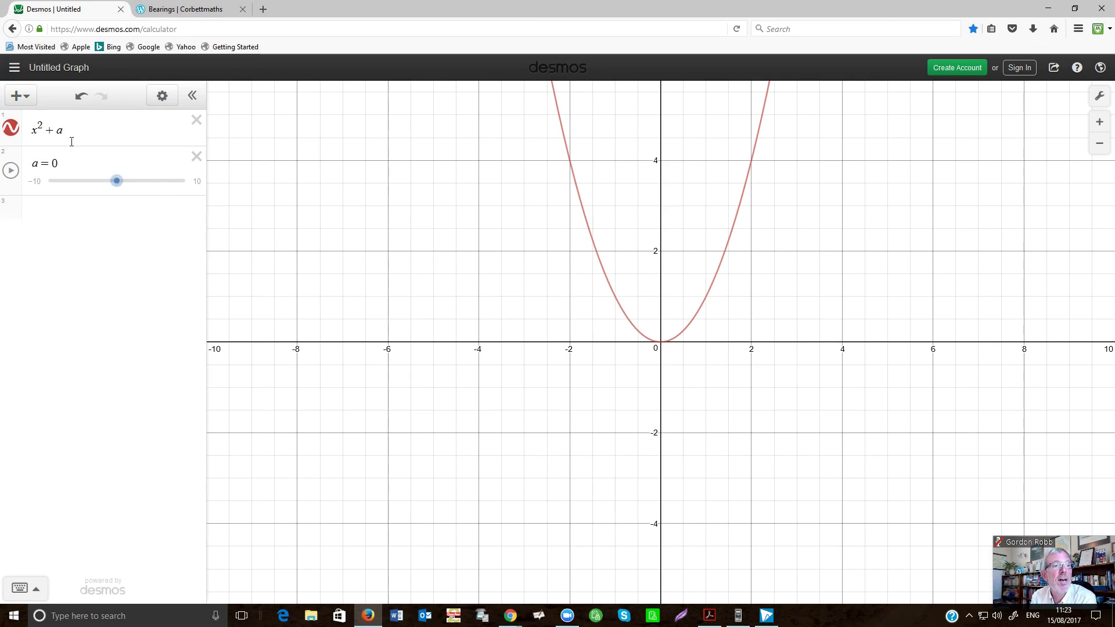
mouse_move(115, 187)
mouse_down()
mouse_move(141, 183)
mouse_move(91, 185)
mouse_move(133, 182)
mouse_up()
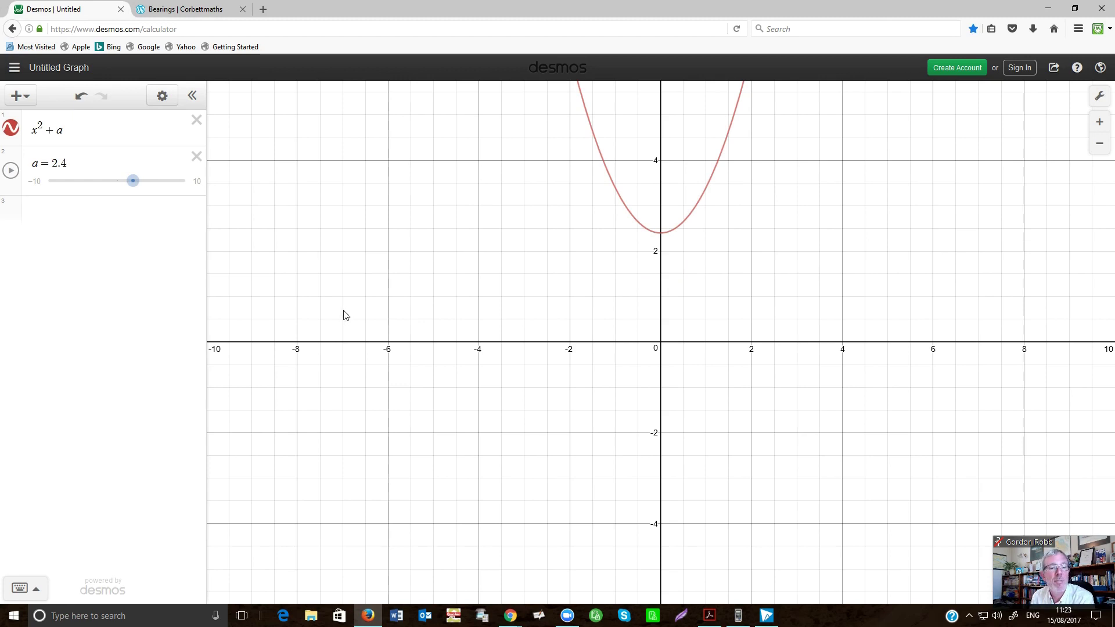
click(738, 616)
mouse_move(711, 624)
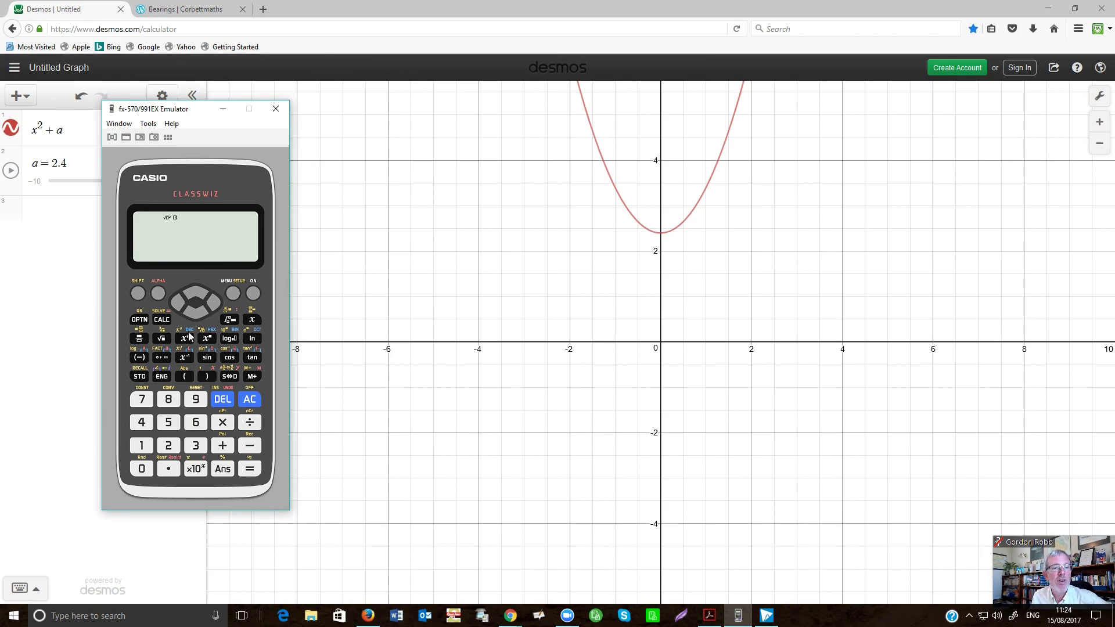
click(223, 109)
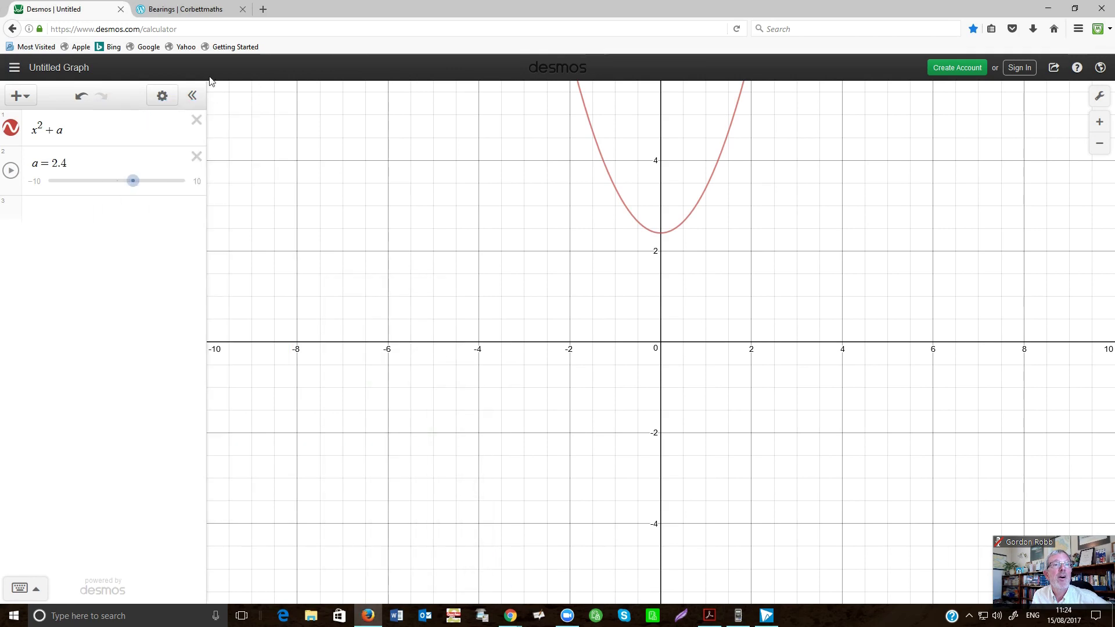
- Show the Corbettmaths Bearings video page, then minimise Firefox to return to the Platonic solids board
click(199, 10)
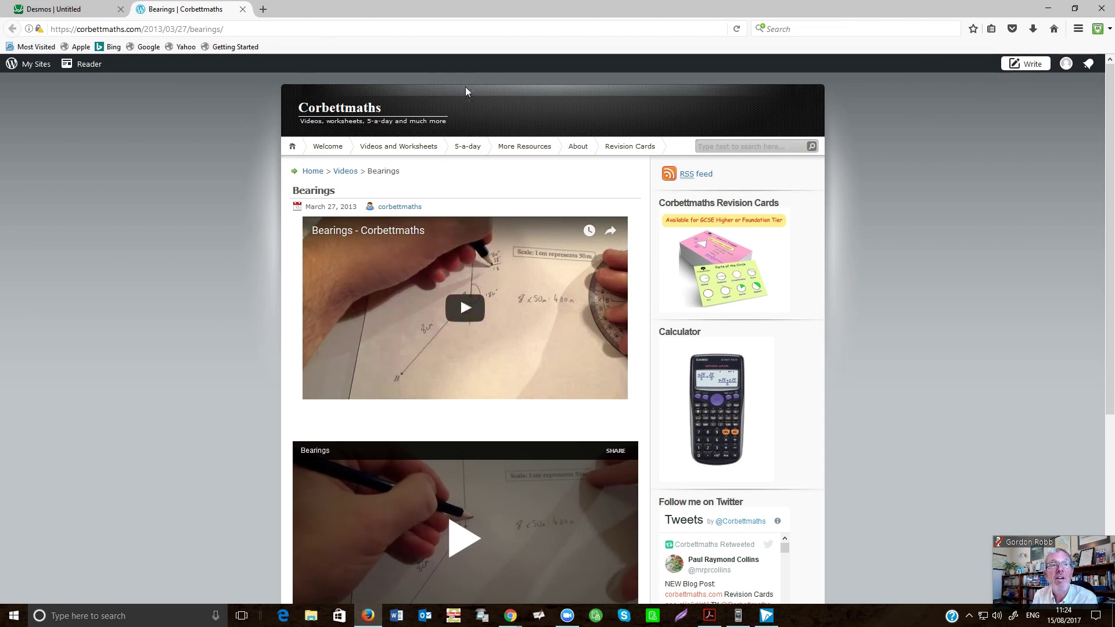
click(1048, 8)
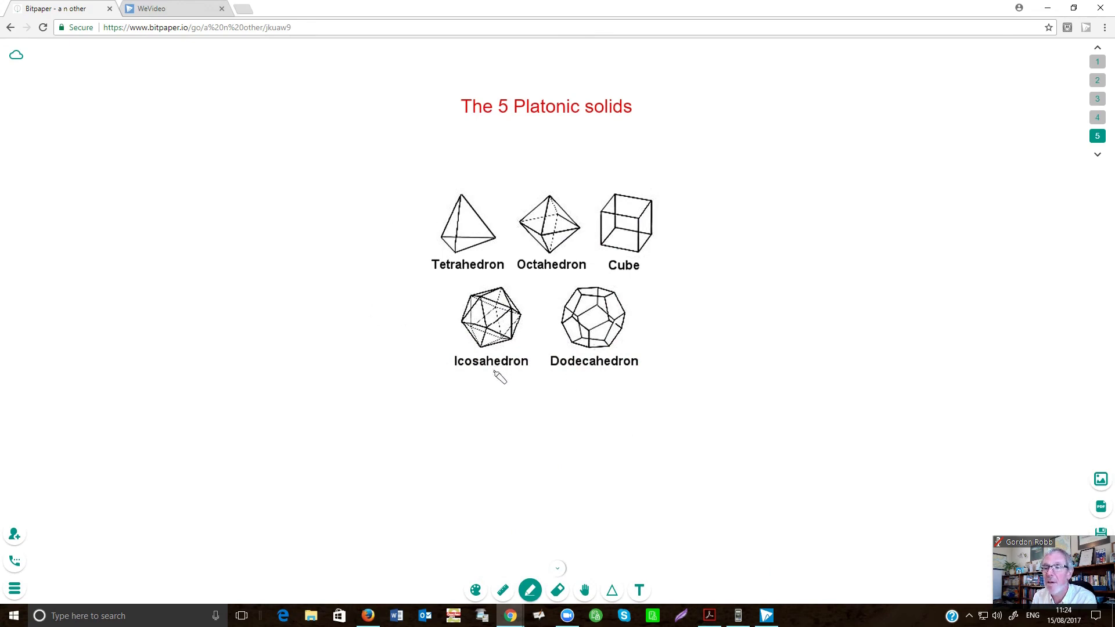
- Export all boards to a PDF named 'lesson 1'
click(1102, 510)
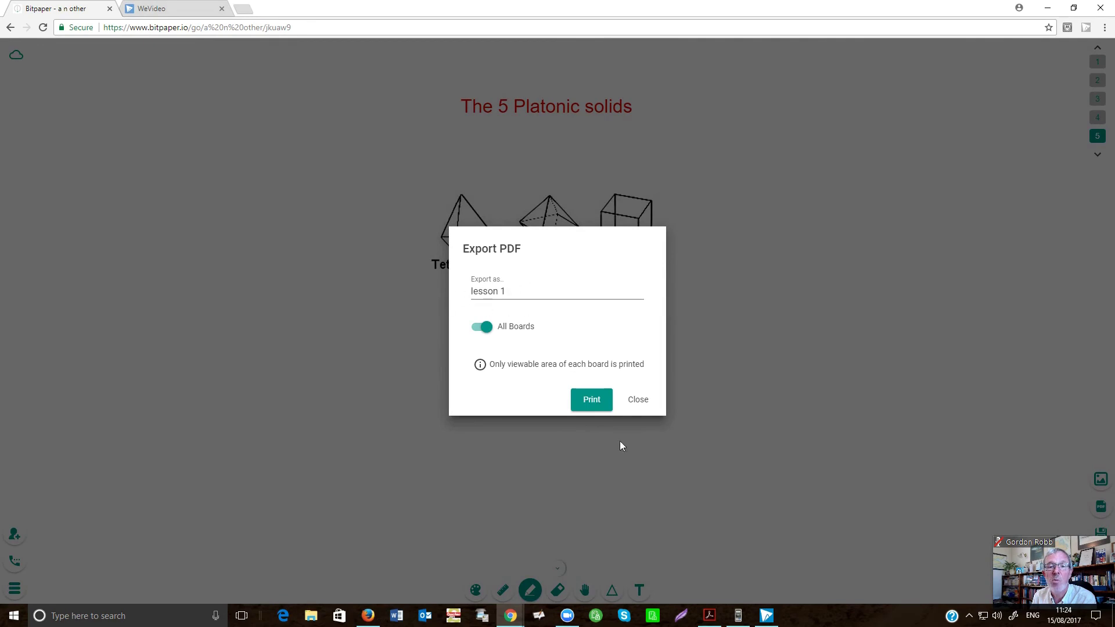
click(591, 401)
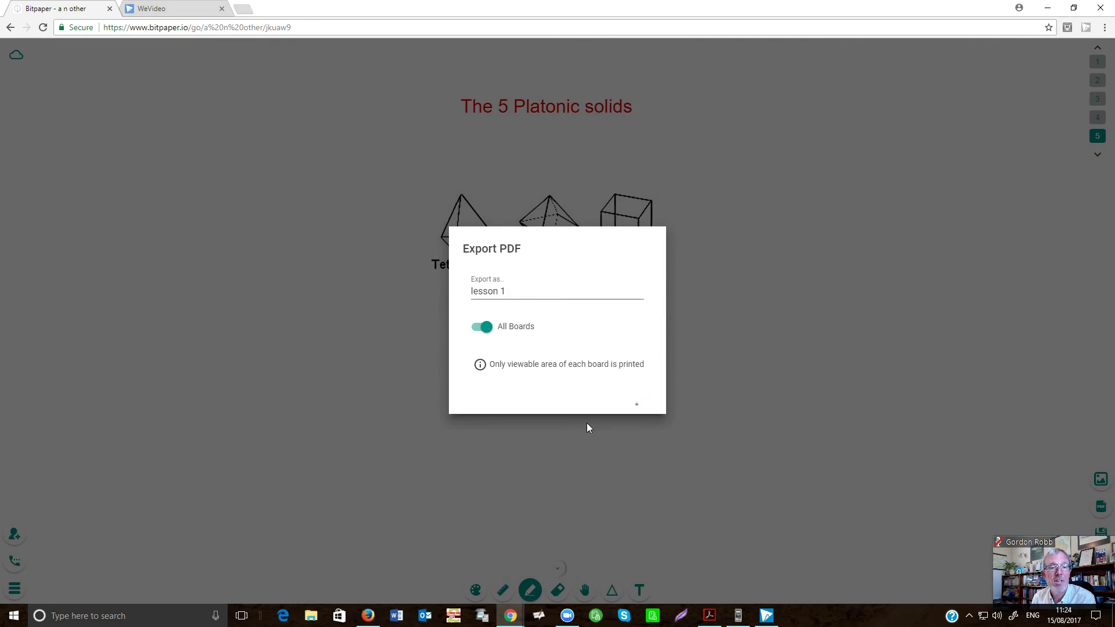